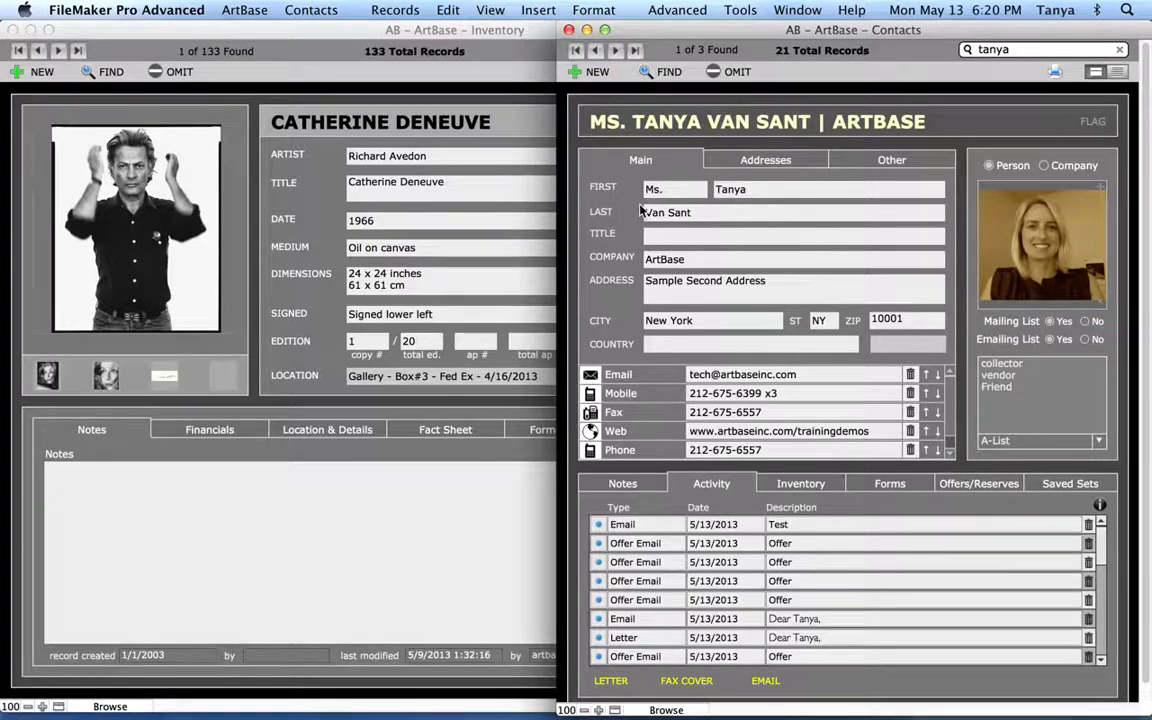
Open the ArtBase menu to list Contacts, Inventory, Artists, Invoices and Settings
click(259, 17)
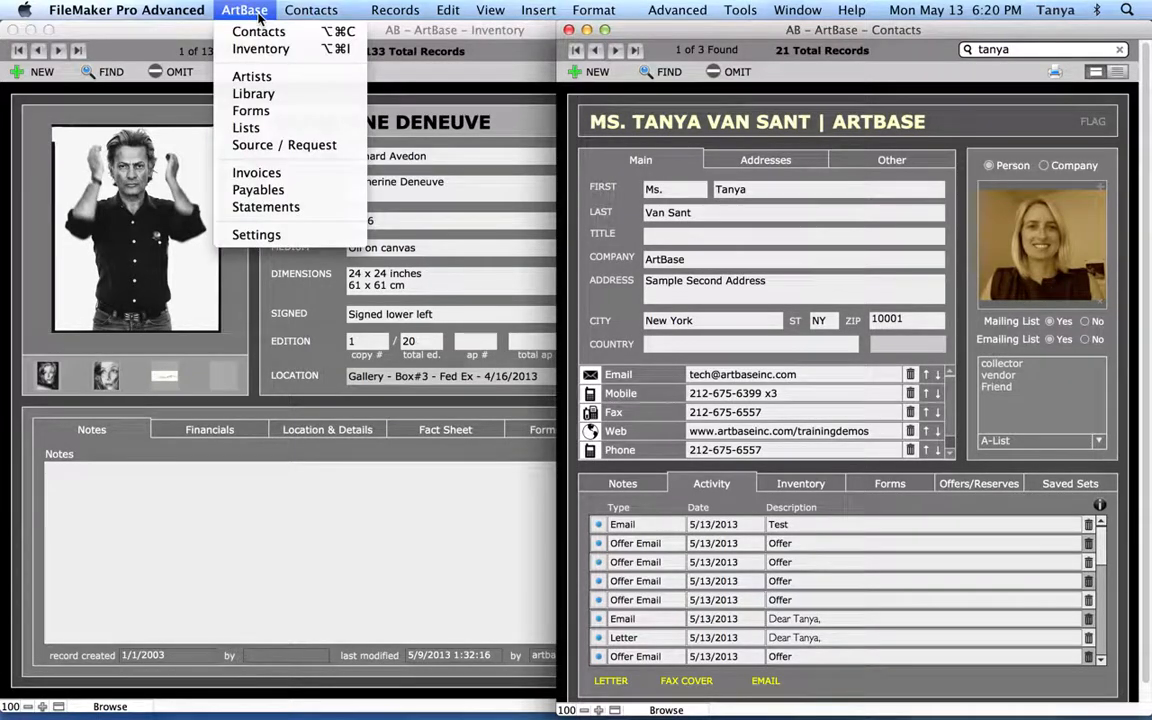
Open Settings and browse the Inventory, Contacts and Accounting pages before returning to General
click(297, 236)
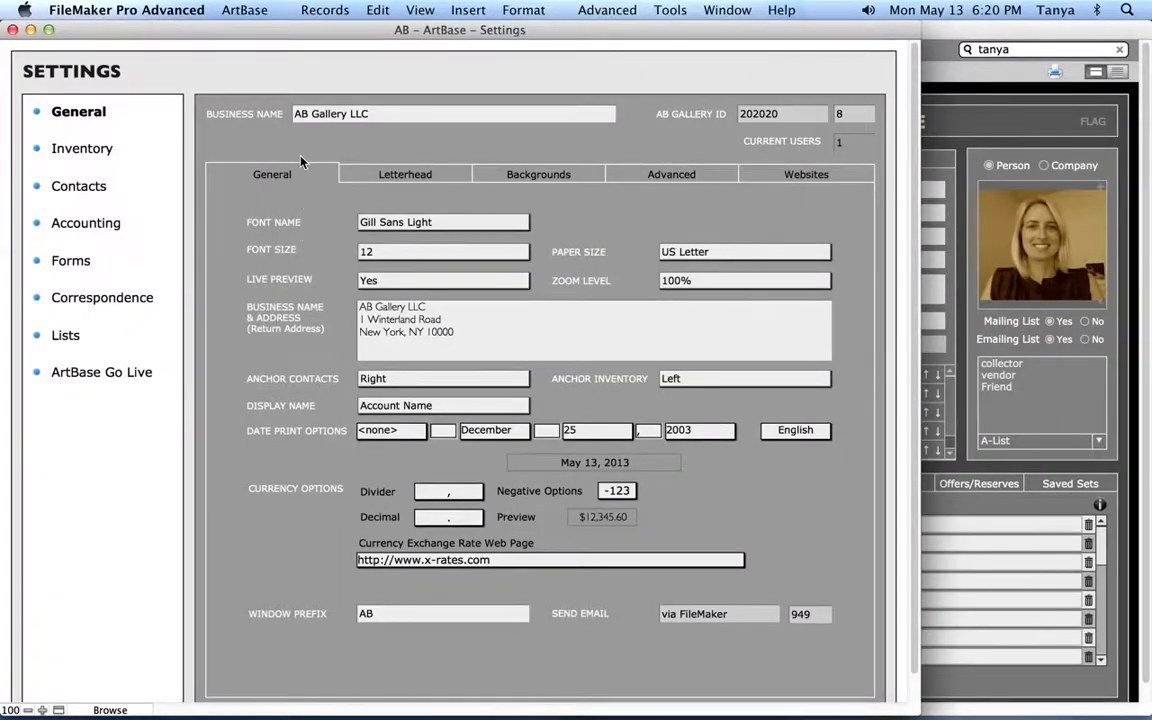
click(83, 152)
click(84, 190)
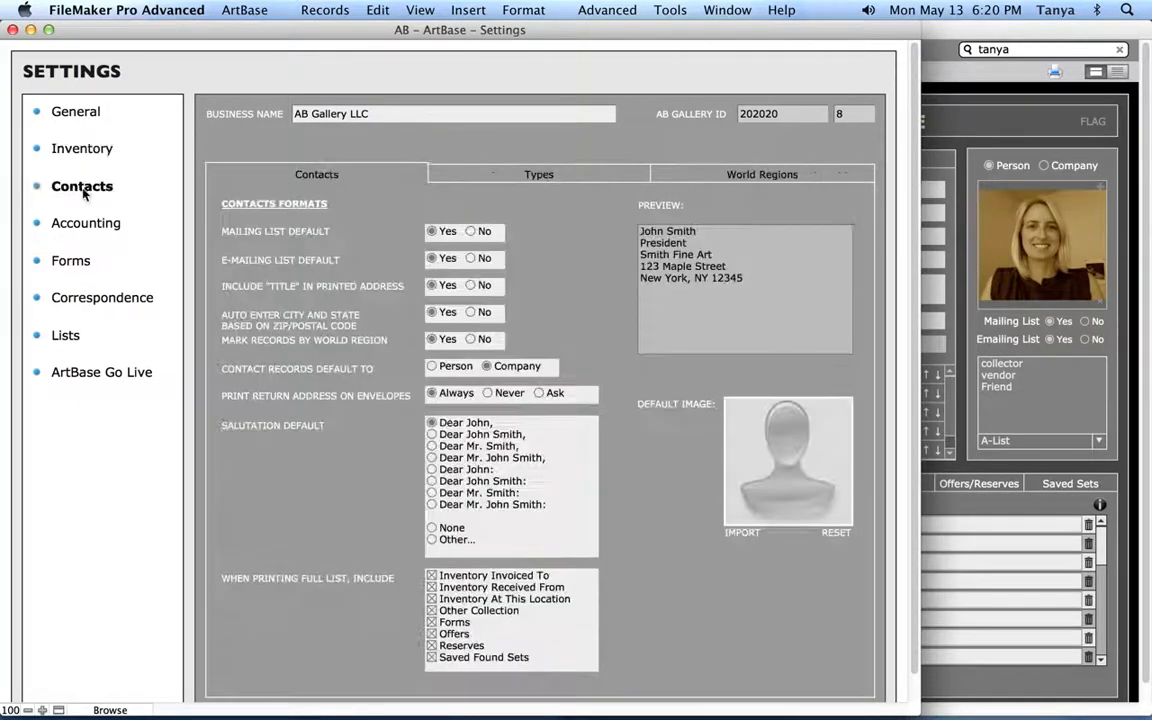
click(78, 208)
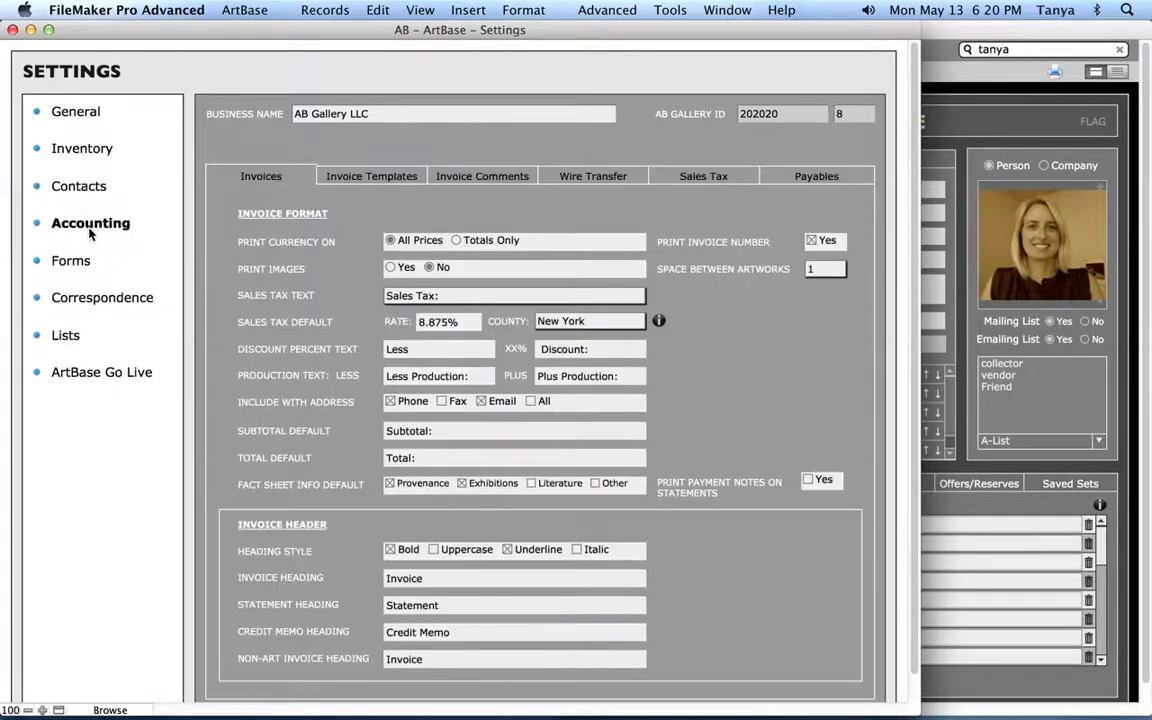
click(87, 119)
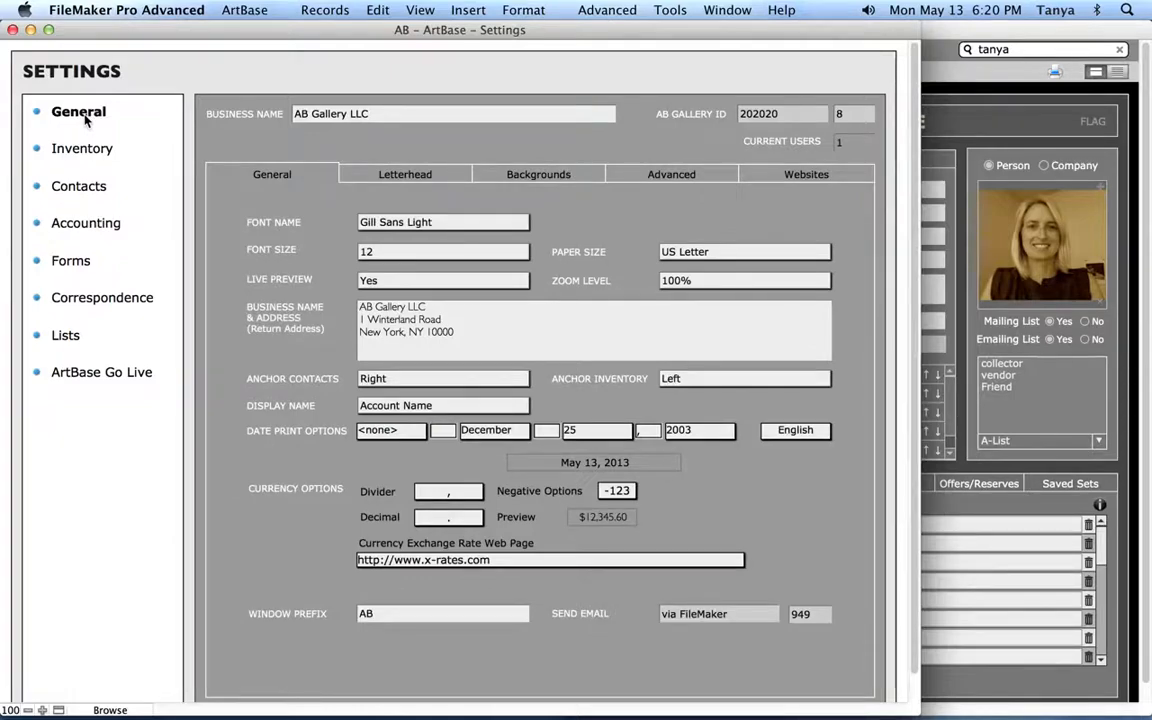
click(457, 226)
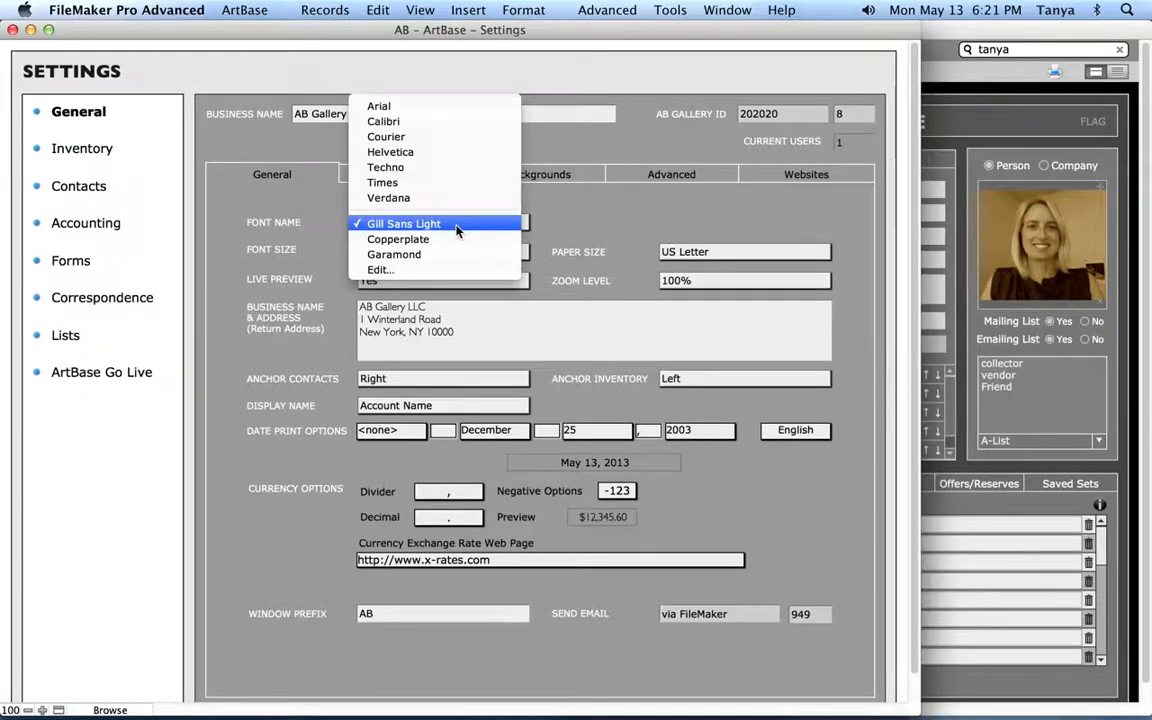
click(424, 270)
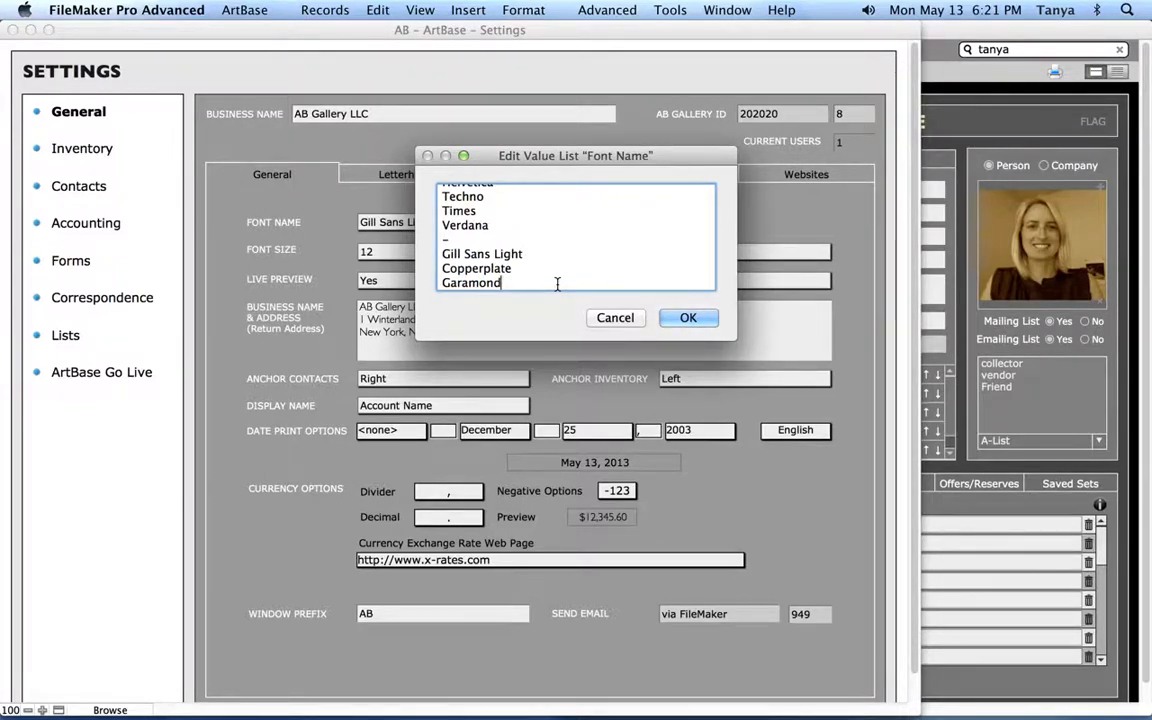
click(616, 319)
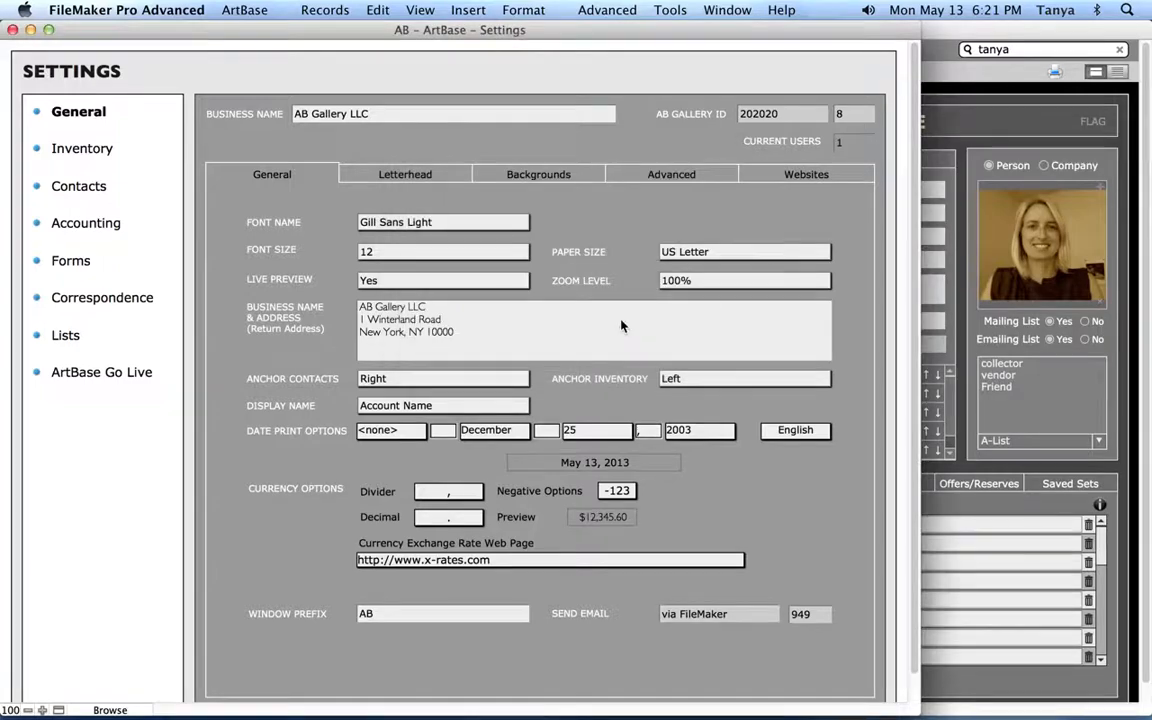
click(465, 252)
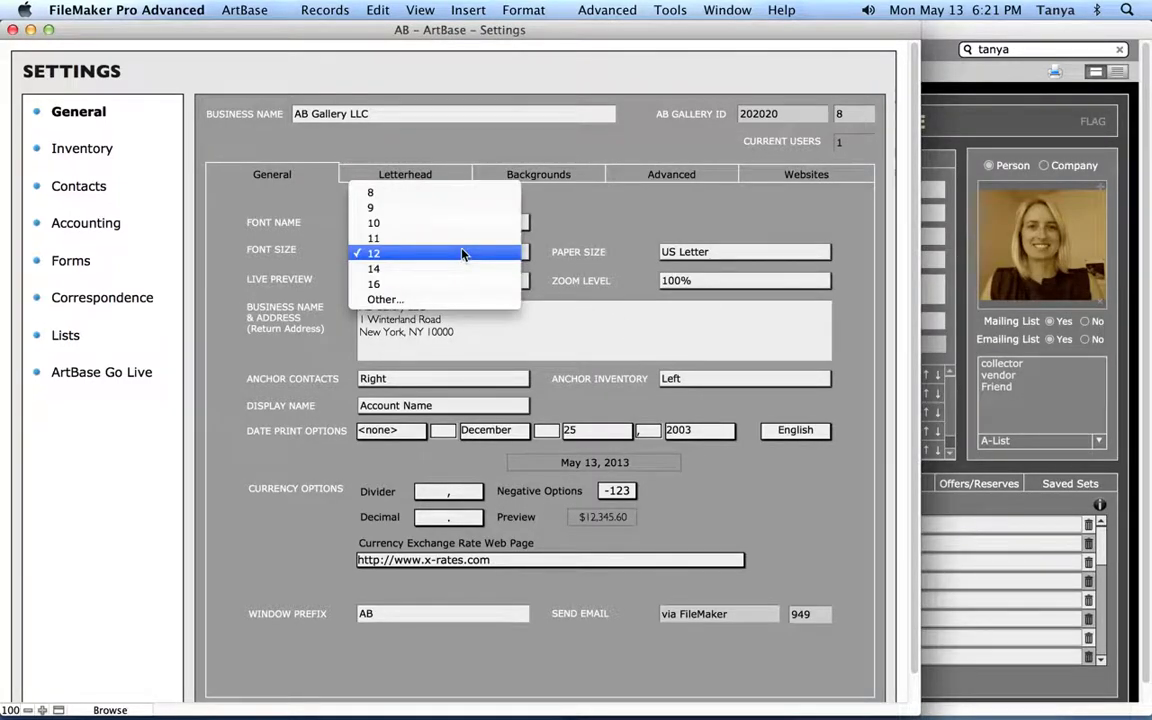
click(515, 186)
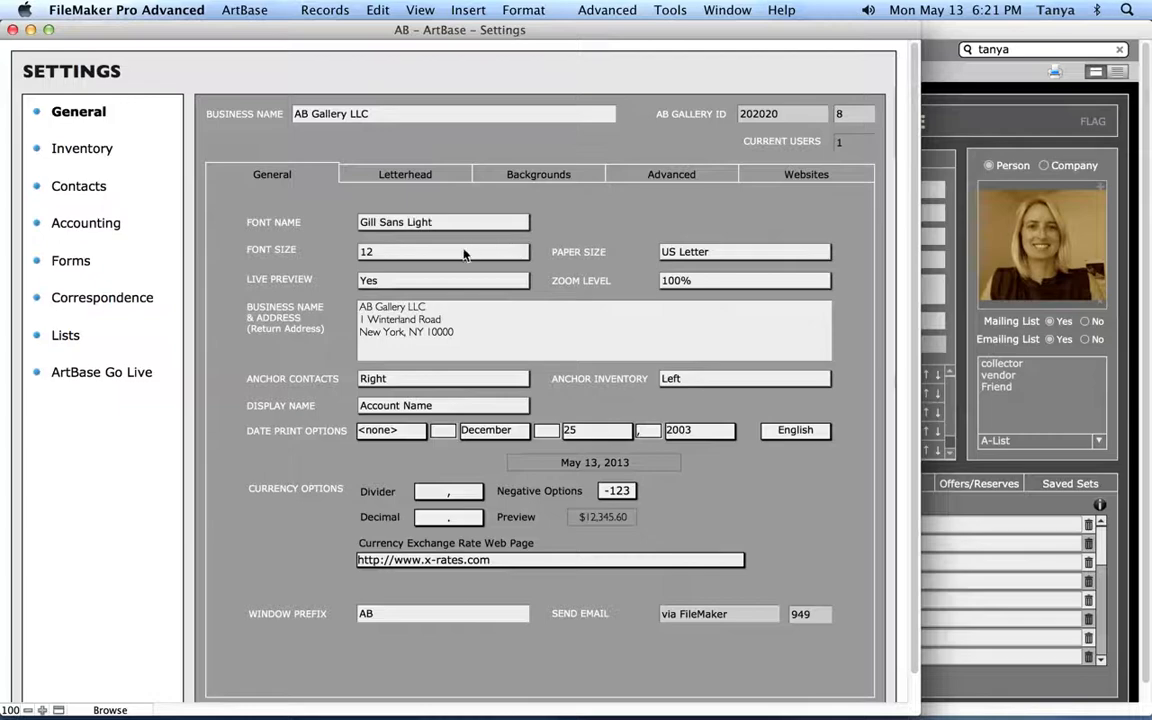
click(414, 284)
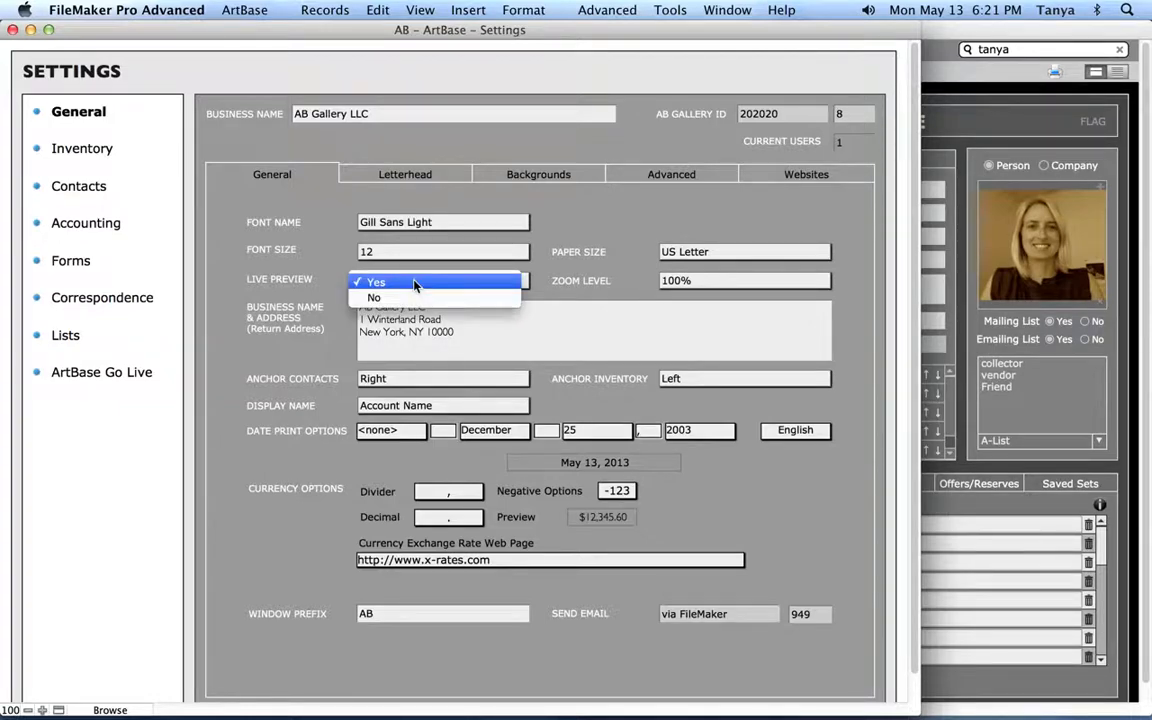
click(589, 222)
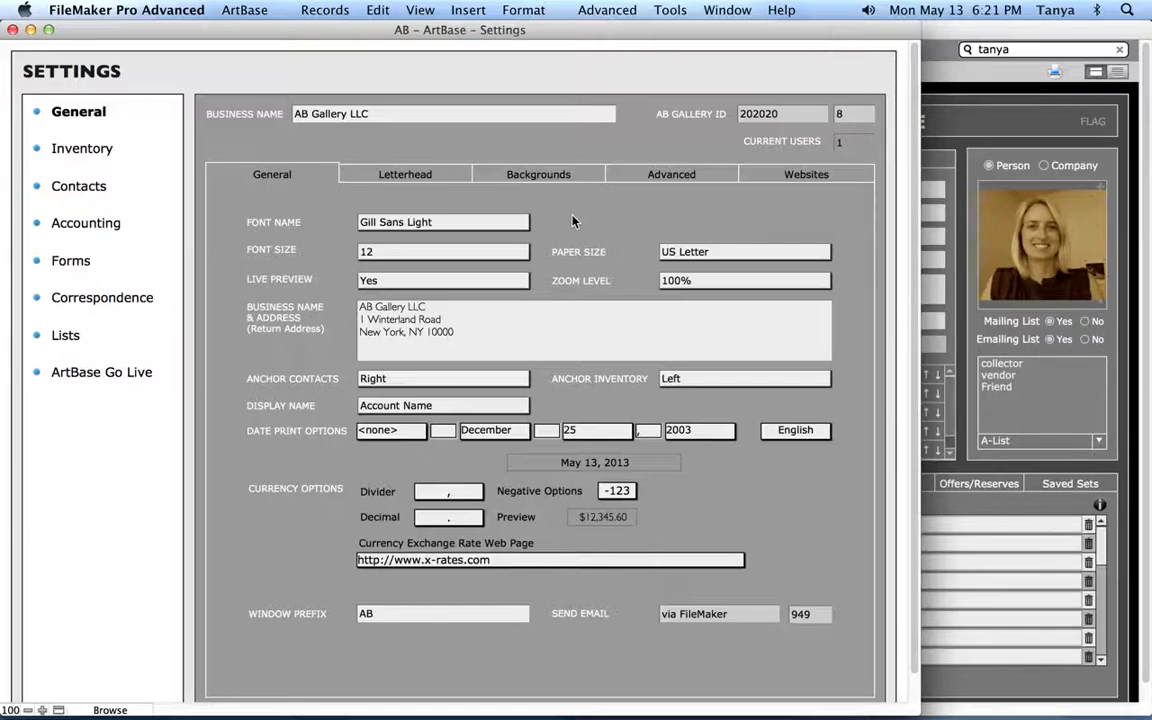
click(463, 281)
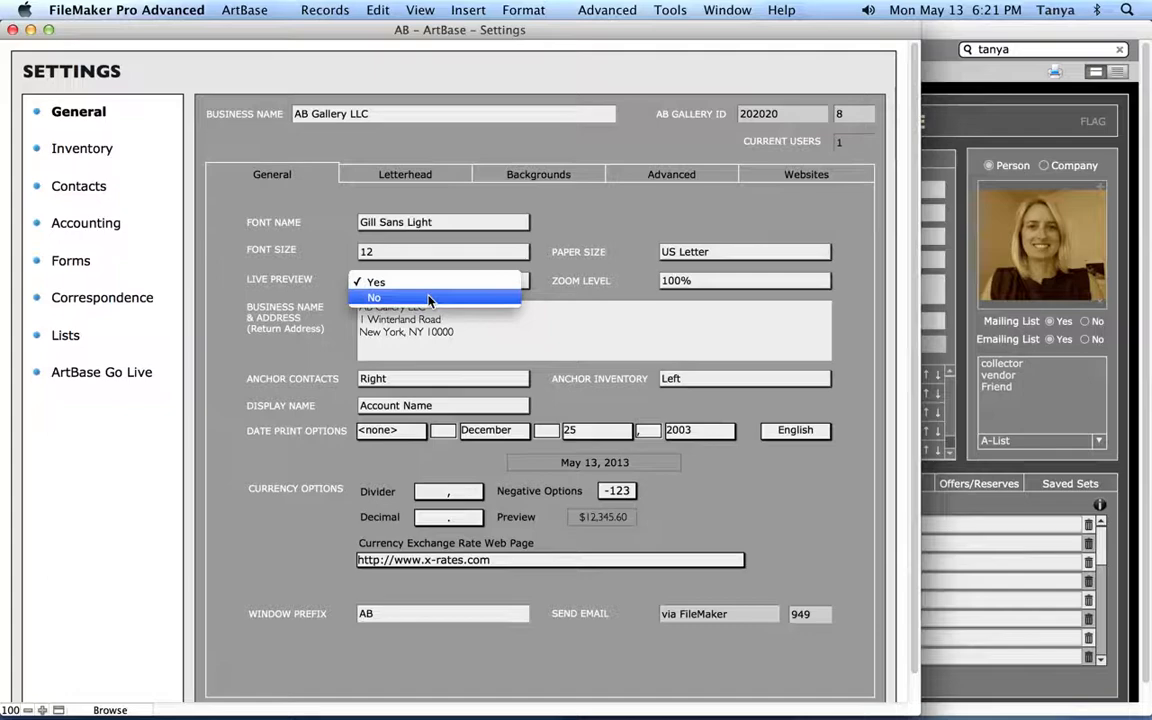
click(563, 233)
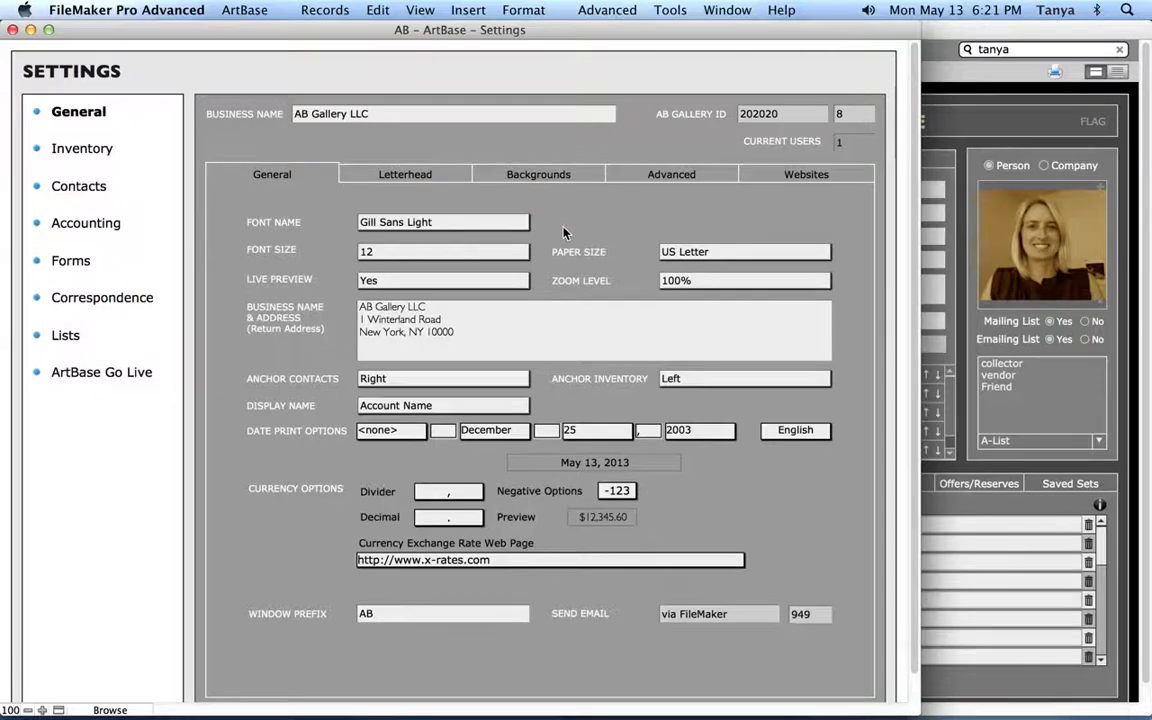
click(736, 253)
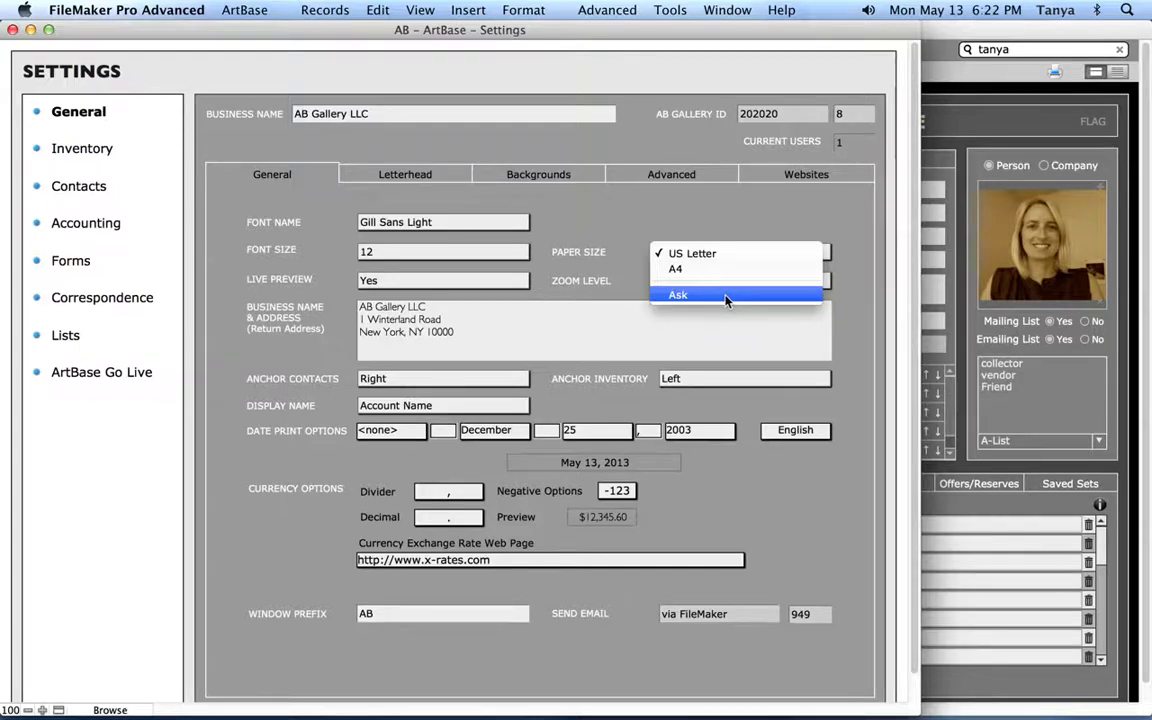
click(703, 217)
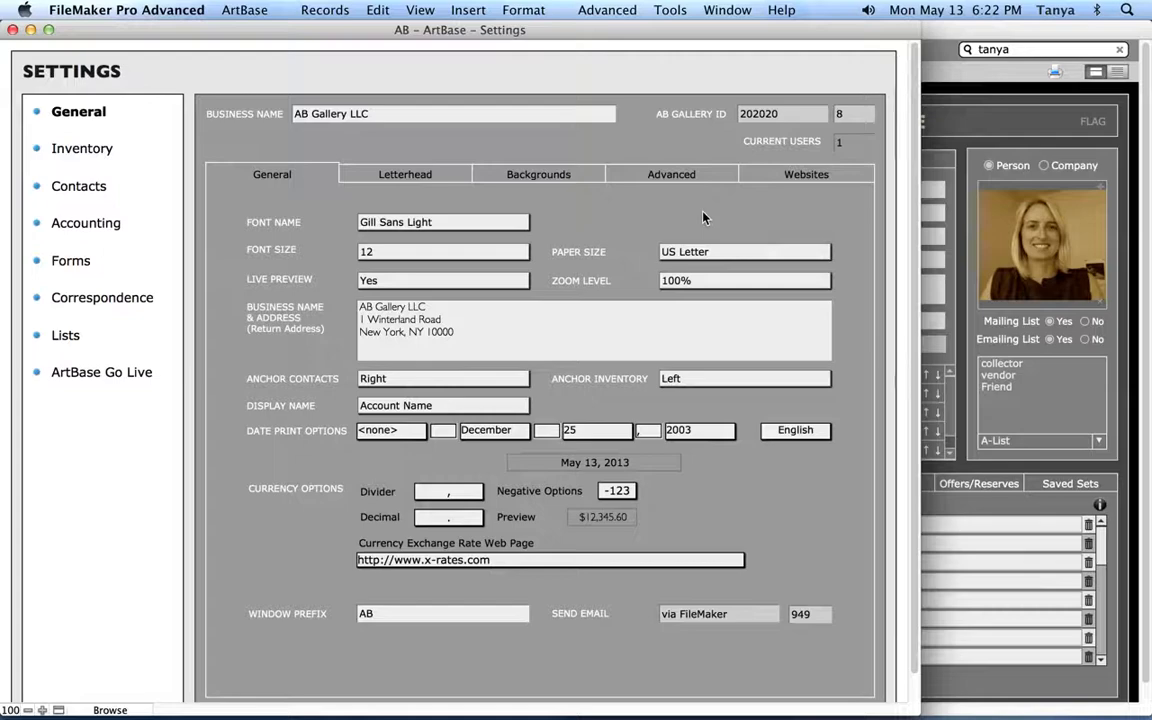
click(725, 282)
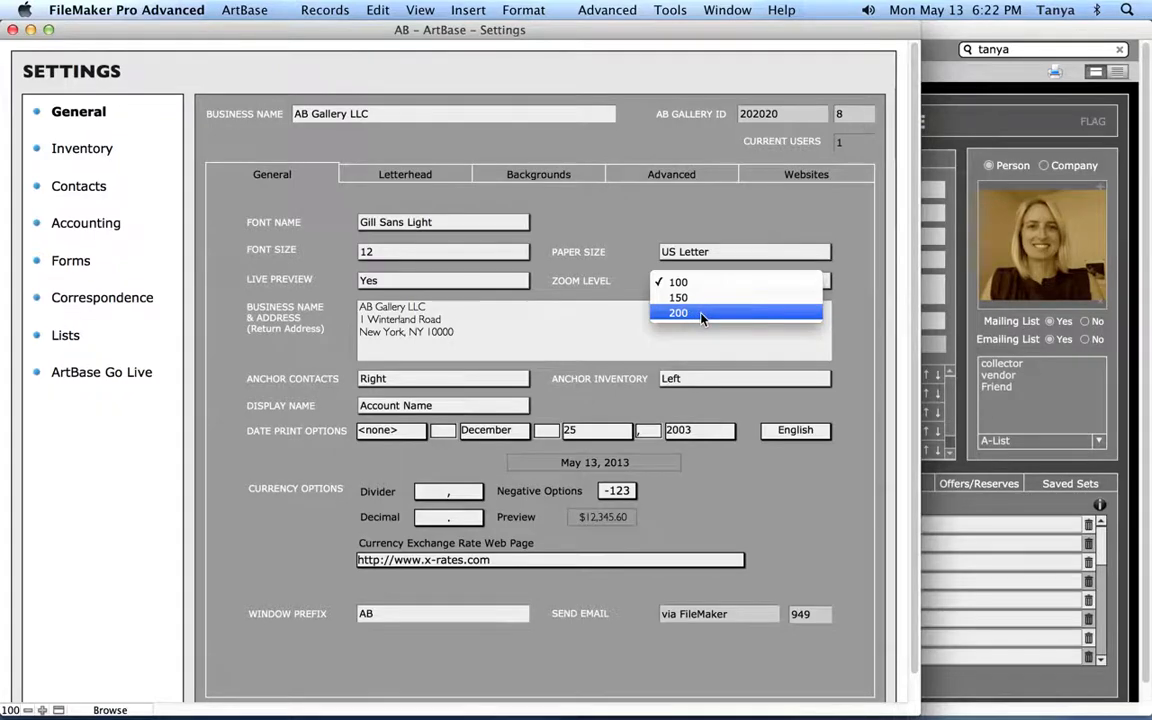
click(869, 285)
click(480, 330)
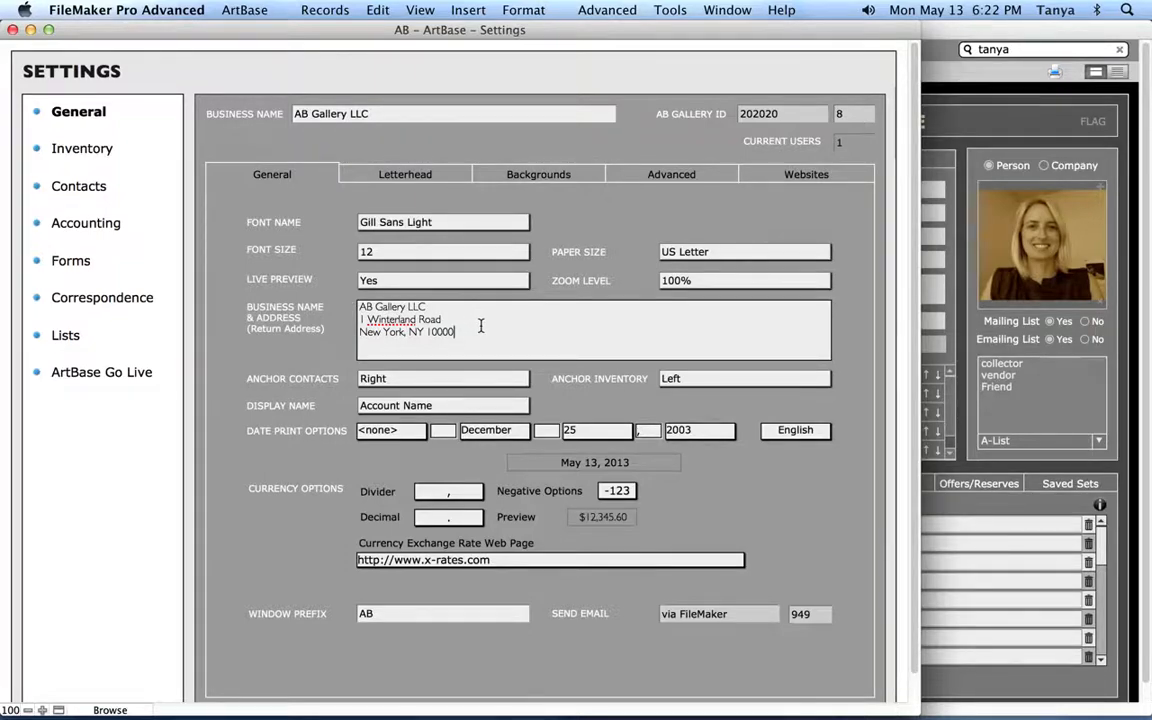
click(275, 309)
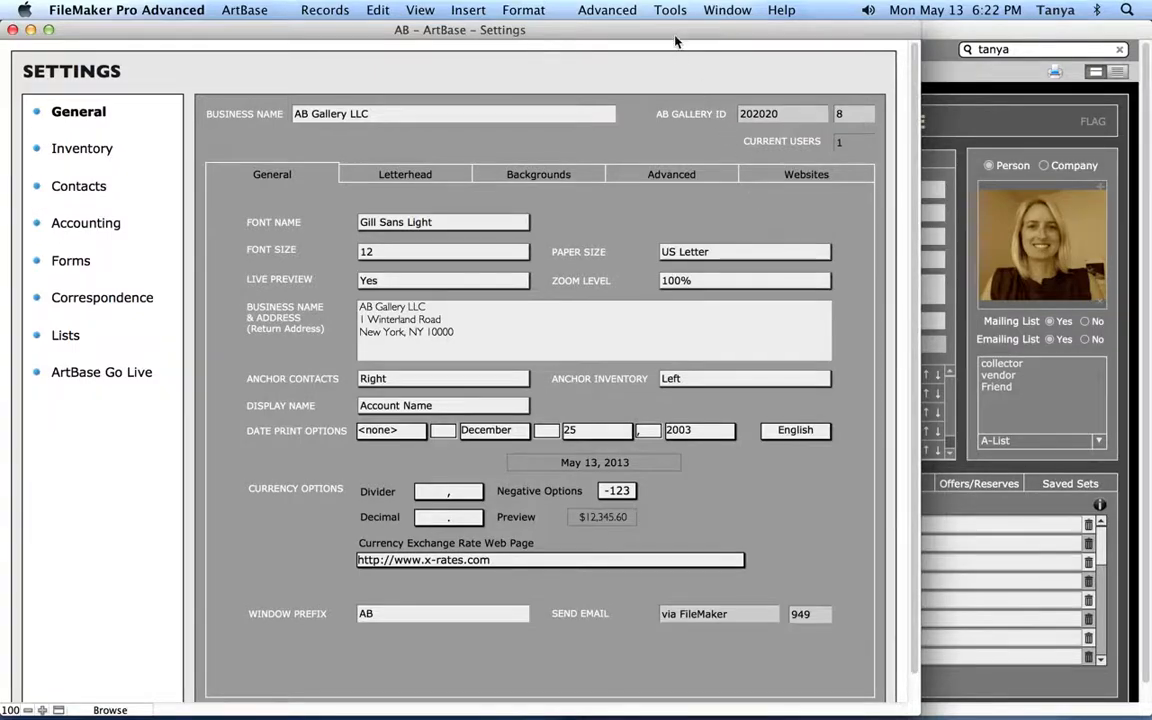
Move the Settings window aside and bring the full Inventory record forward
drag(607, 32, 755, 331)
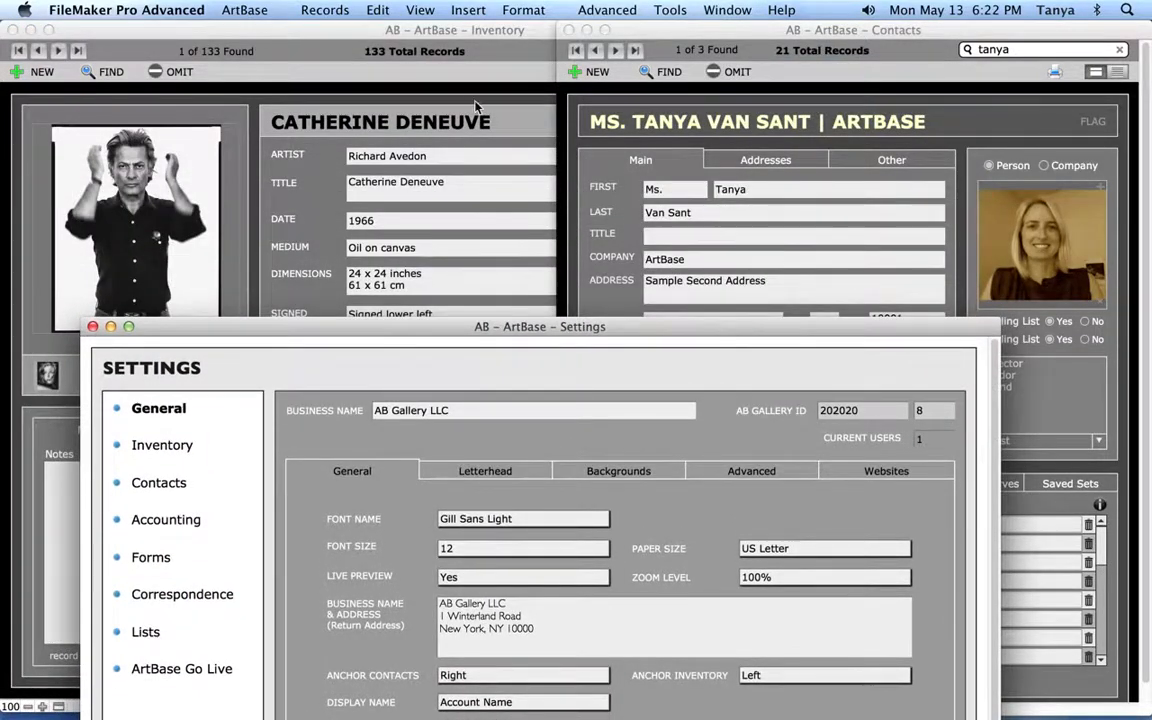
click(454, 84)
click(935, 90)
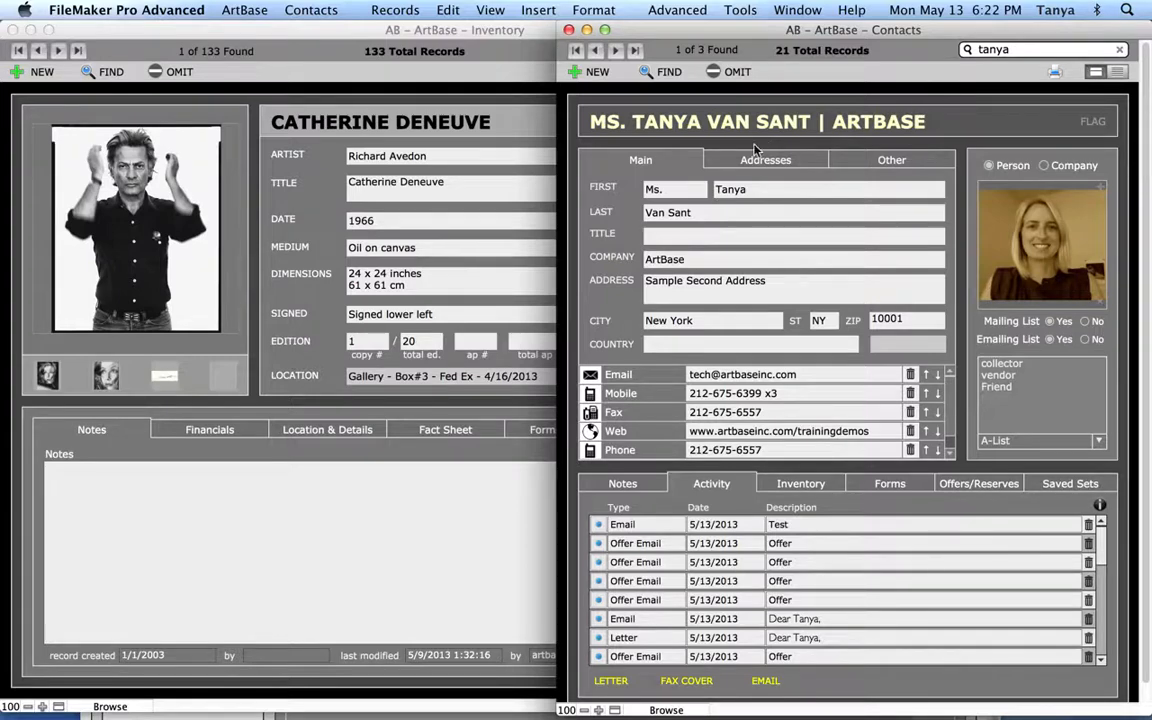
click(318, 99)
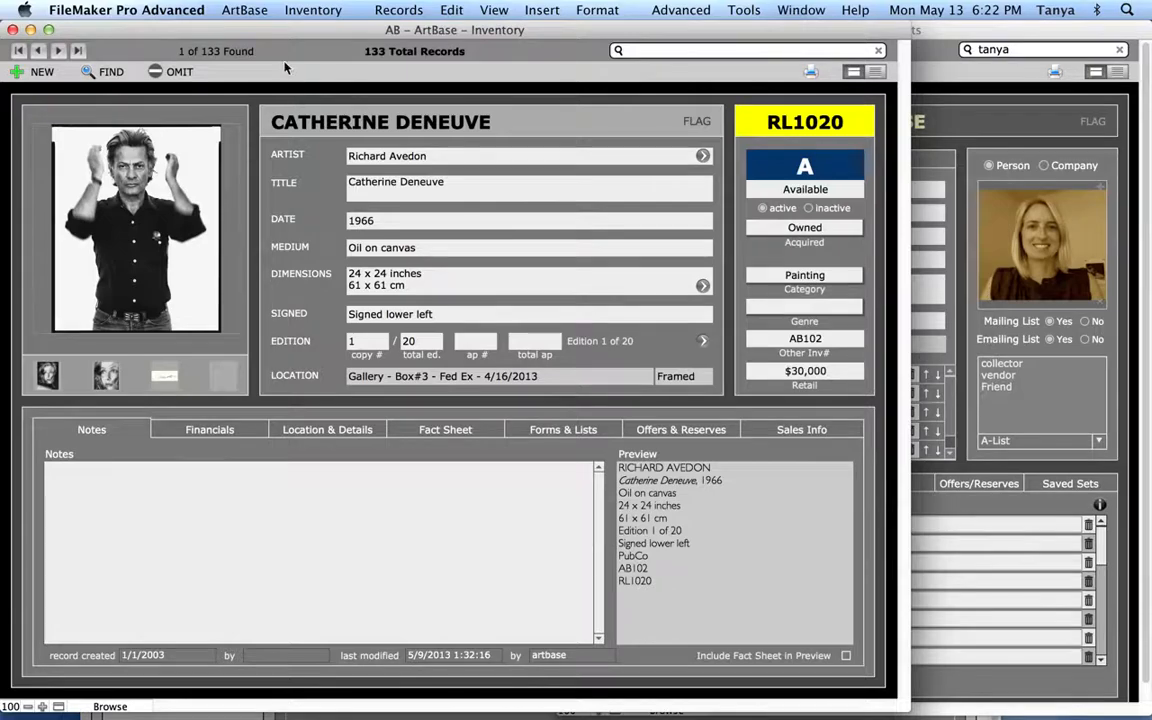
Reopen Settings and keep the display name as Account Name
click(244, 10)
click(279, 238)
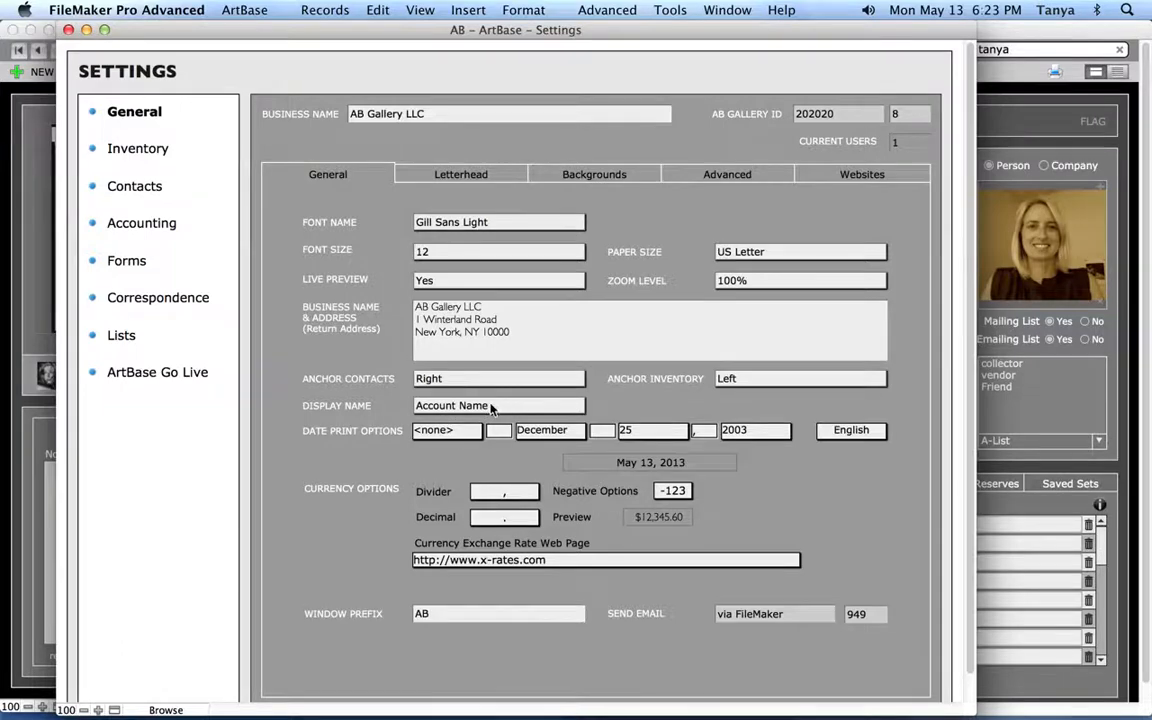
click(492, 407)
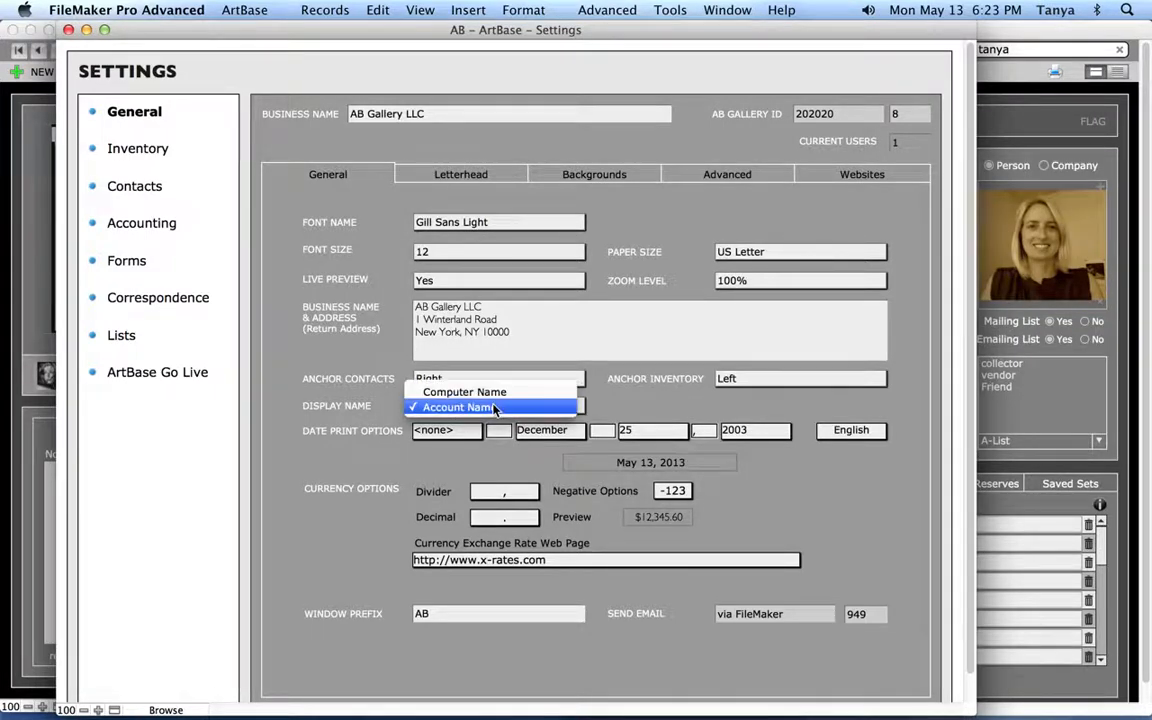
click(550, 407)
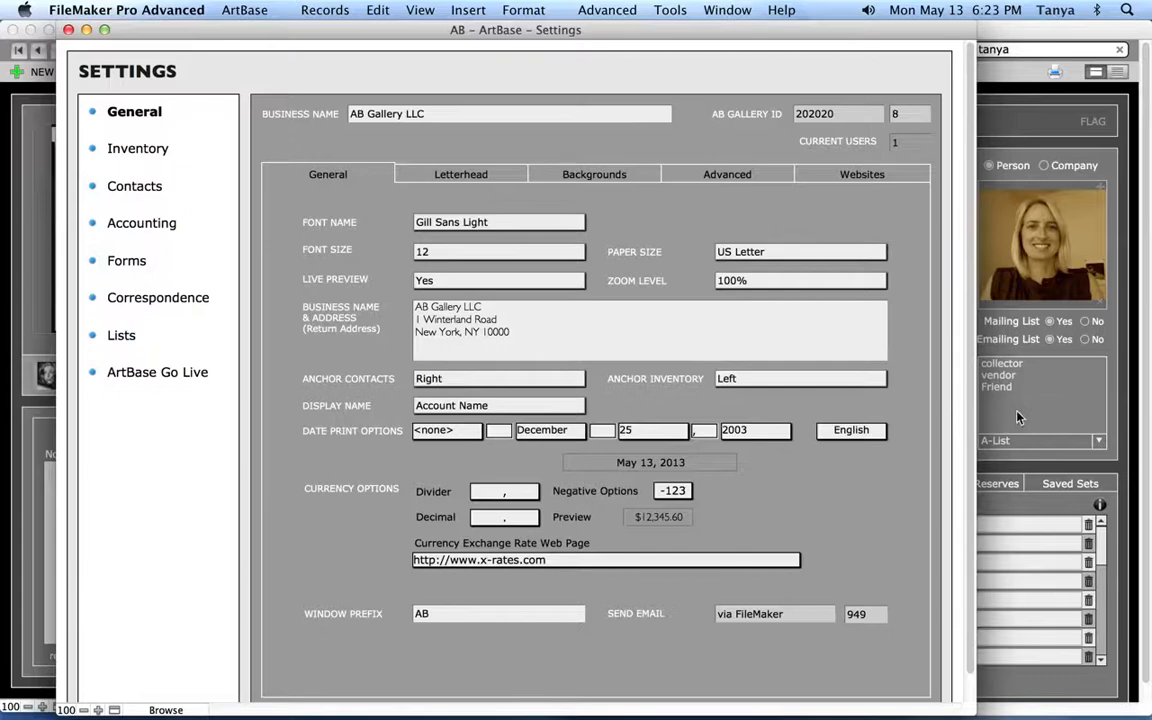
Show the contact record's Notes tab, then return to the Settings window
click(1018, 418)
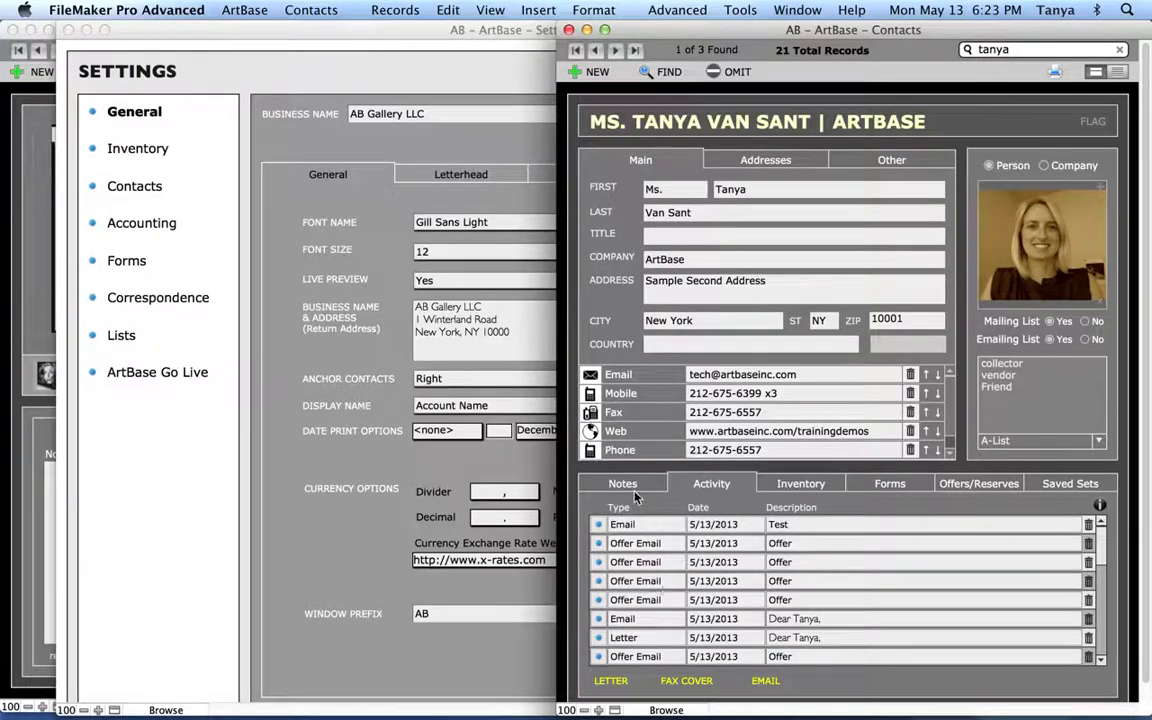
click(623, 486)
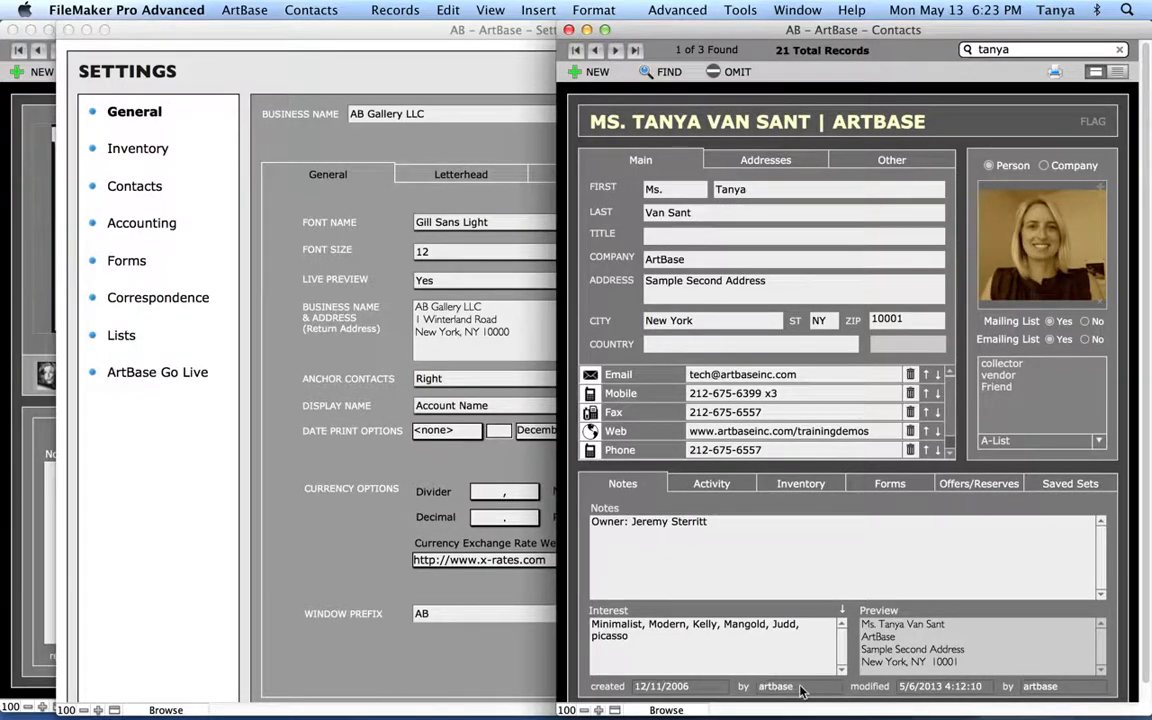
click(375, 457)
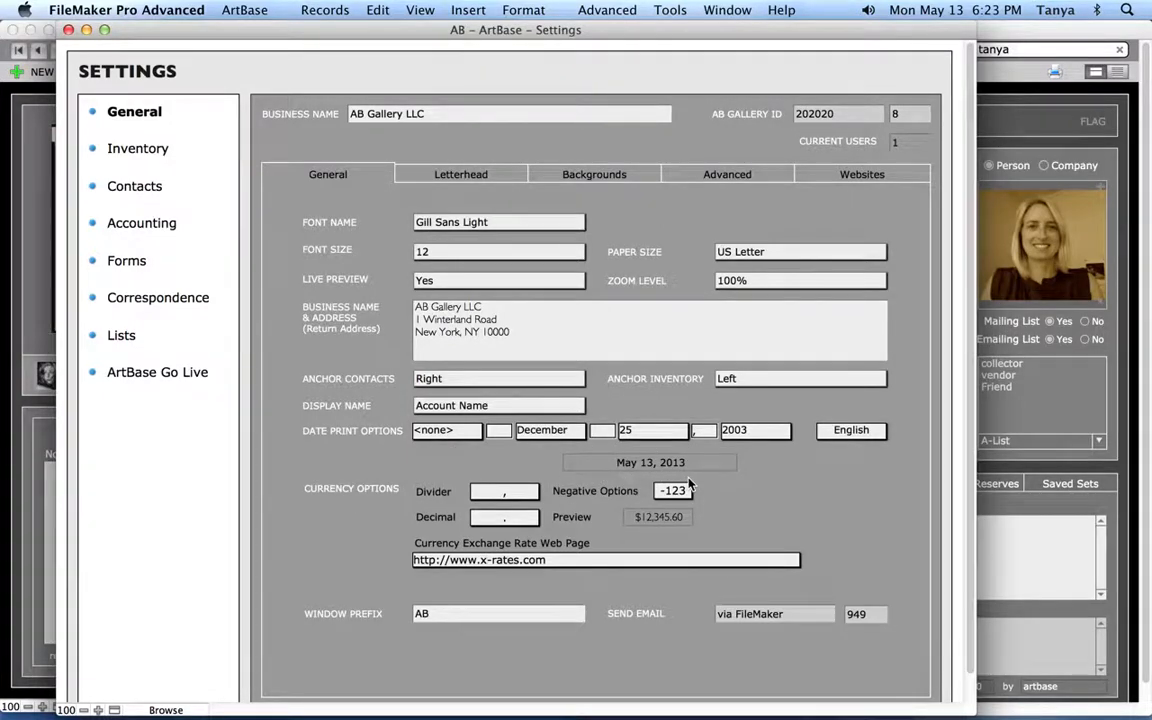
click(468, 429)
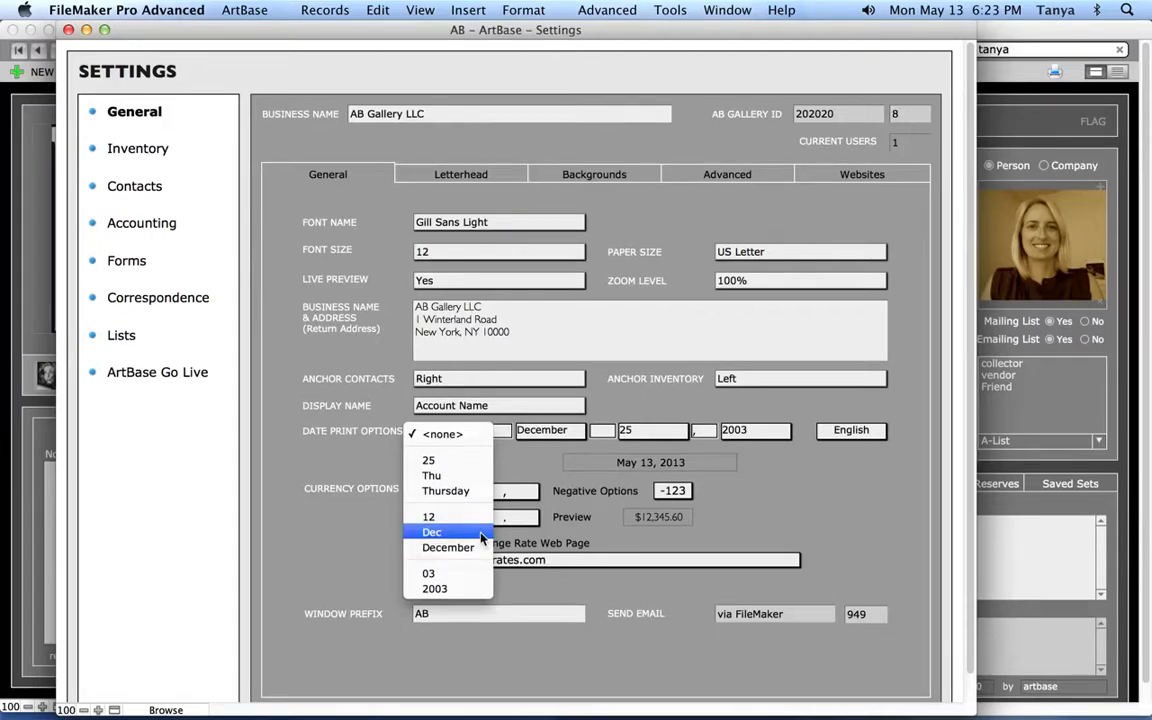
click(472, 420)
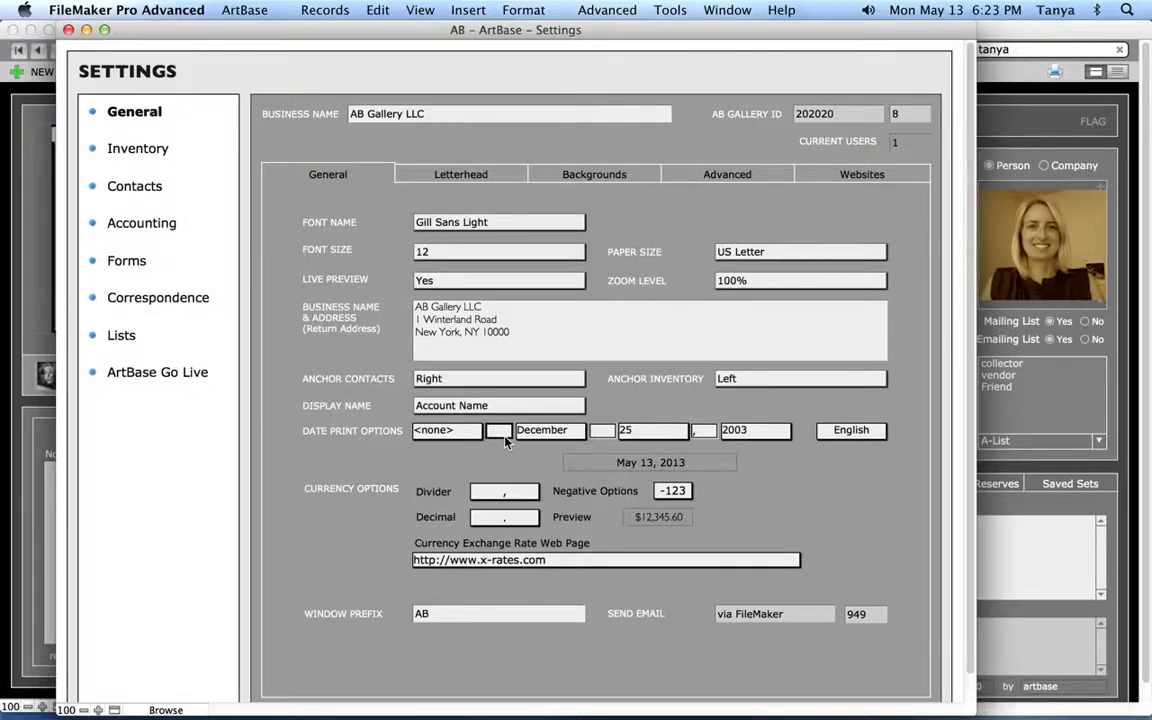
click(545, 432)
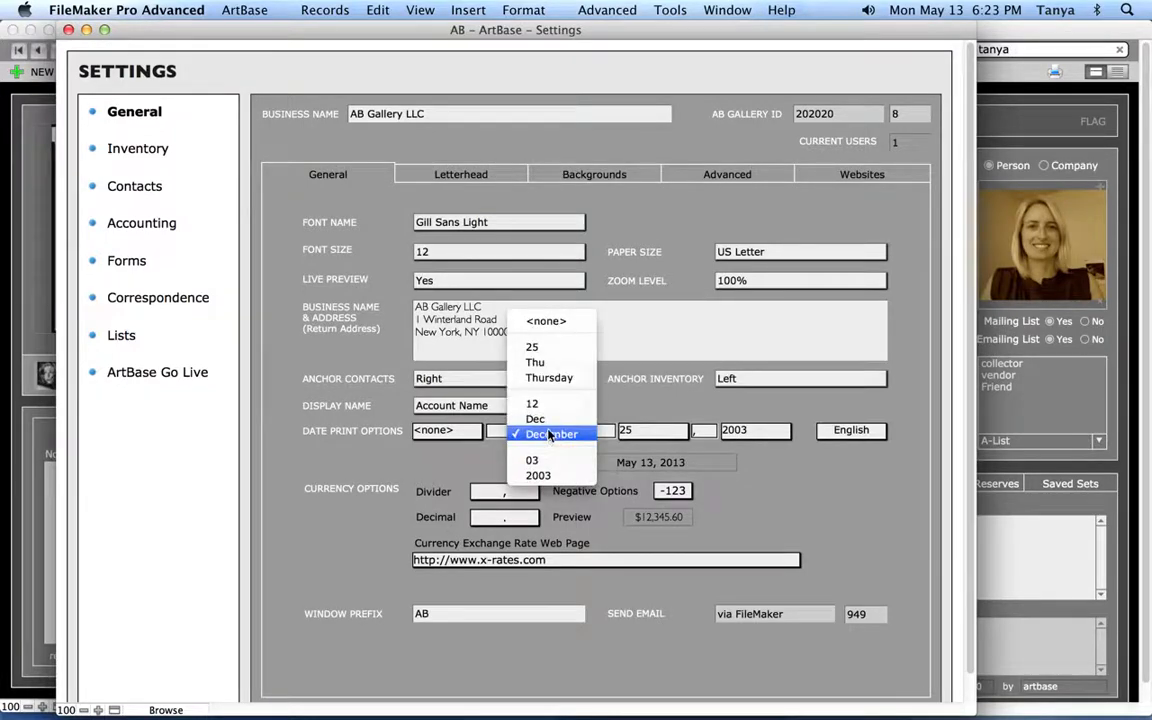
click(670, 467)
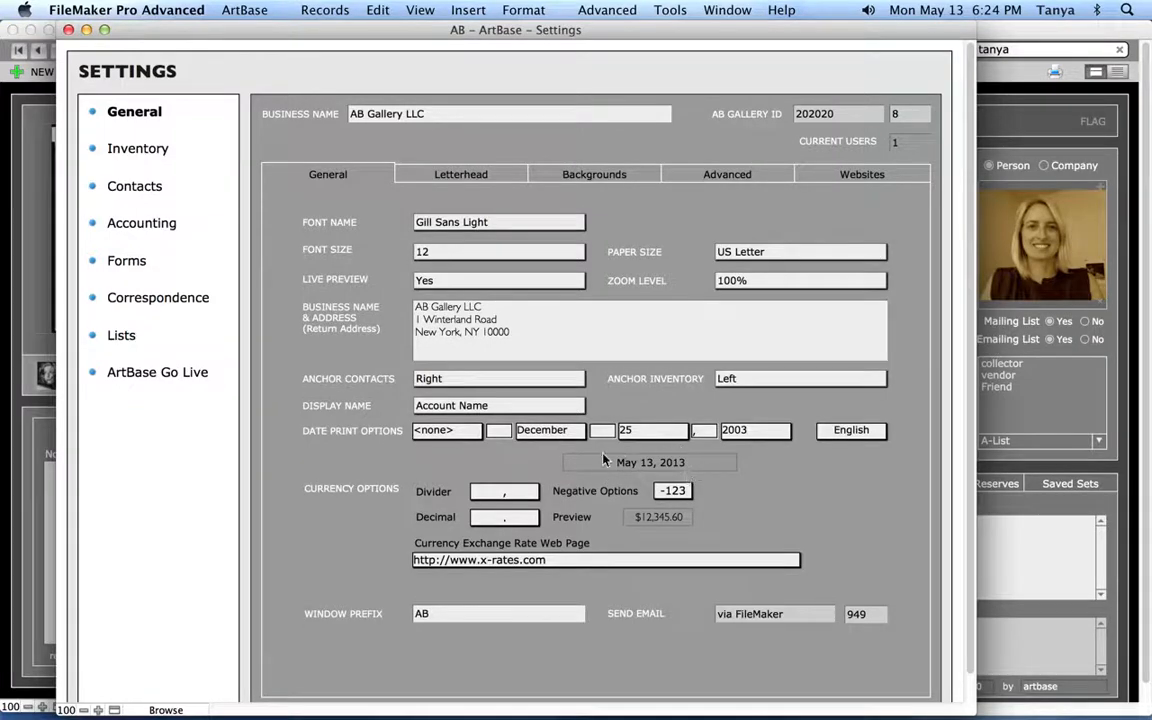
click(864, 433)
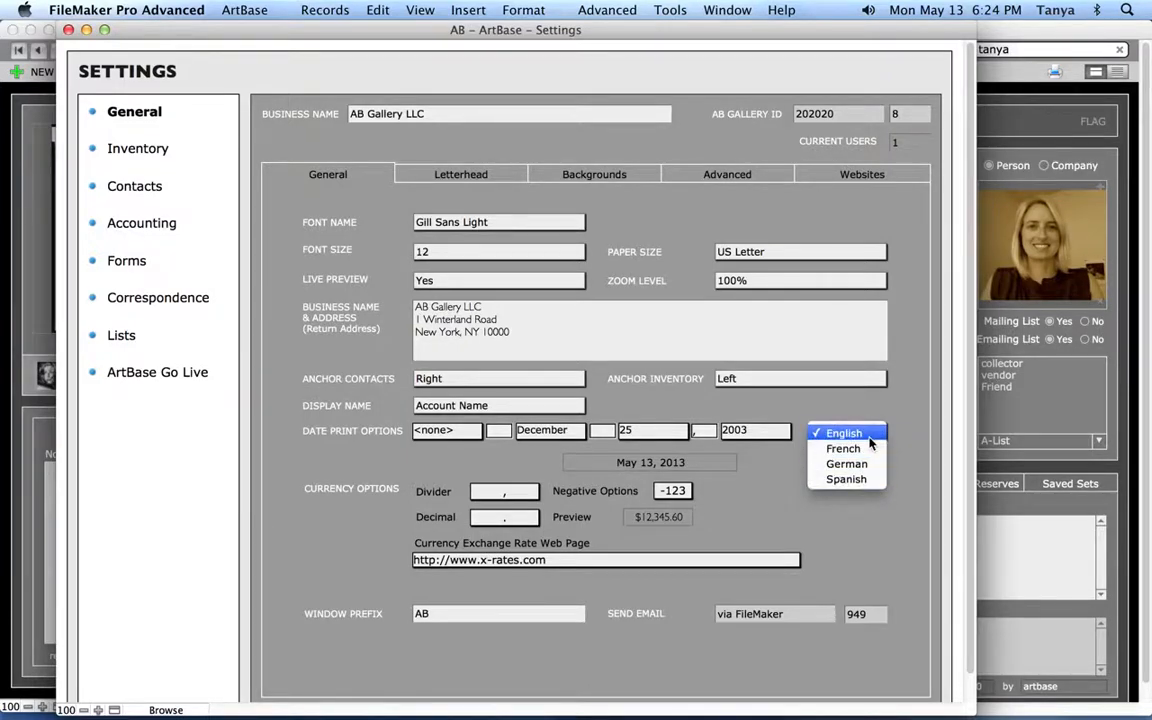
click(866, 435)
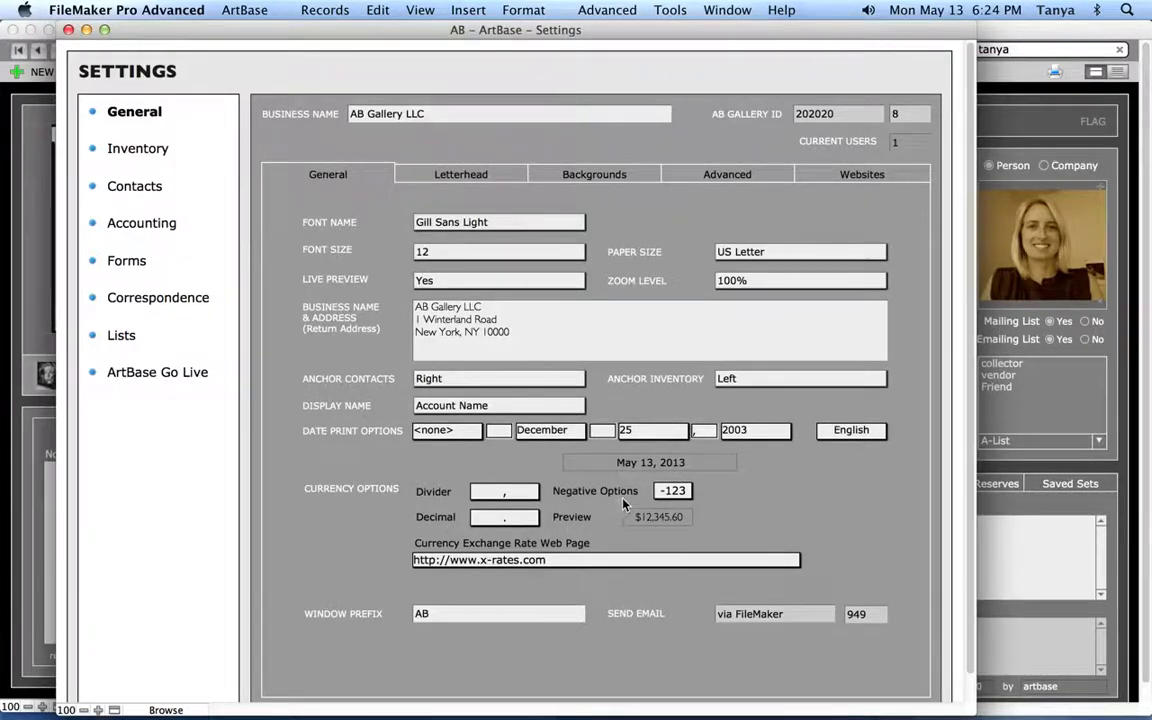
click(681, 494)
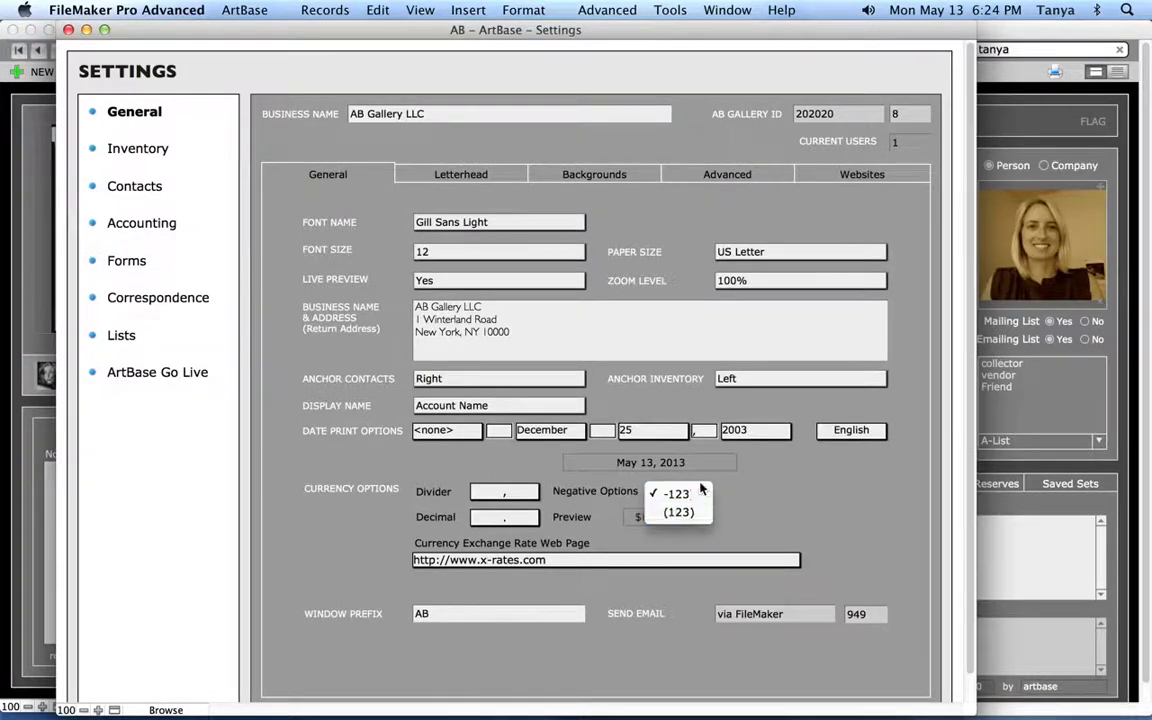
click(708, 495)
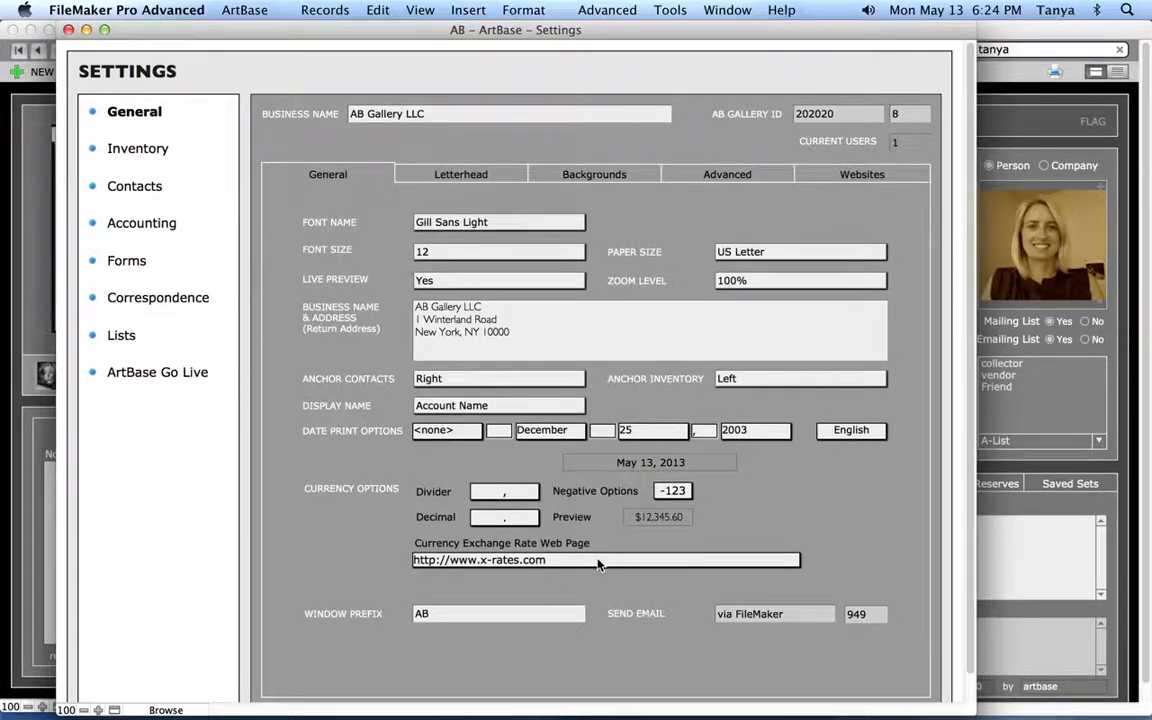
Review the artwork's currency conversion grid, keeping x-rates.com as the exchange-rate page
click(43, 418)
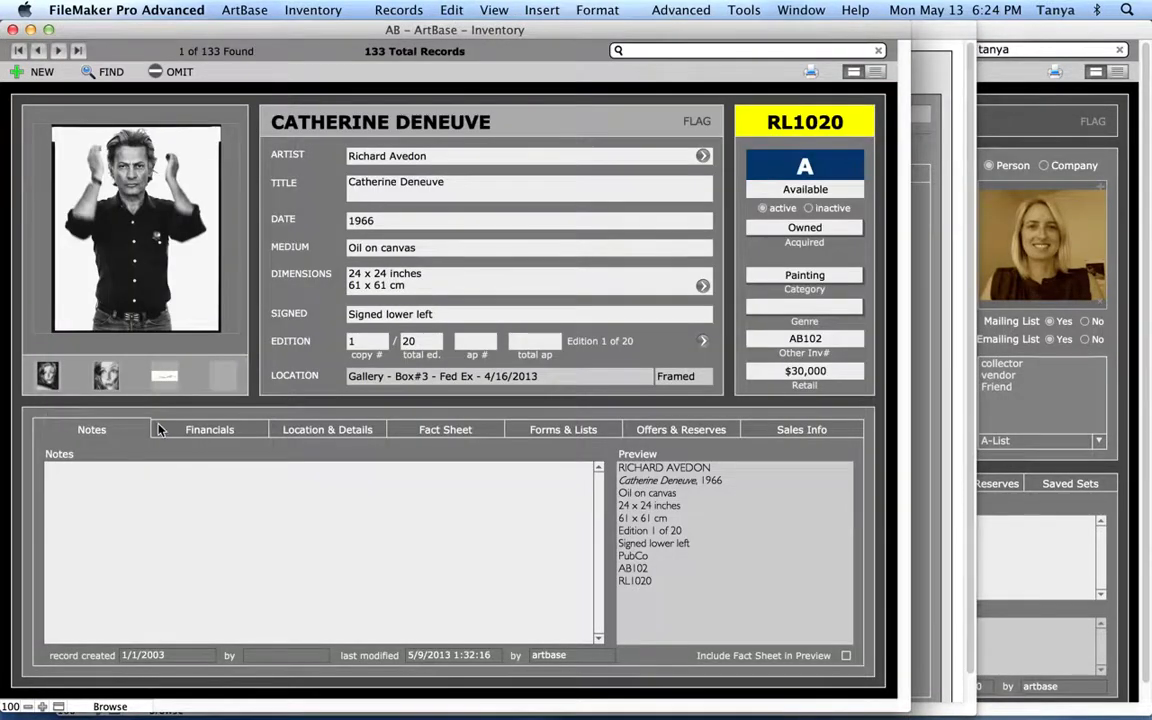
click(209, 429)
click(510, 463)
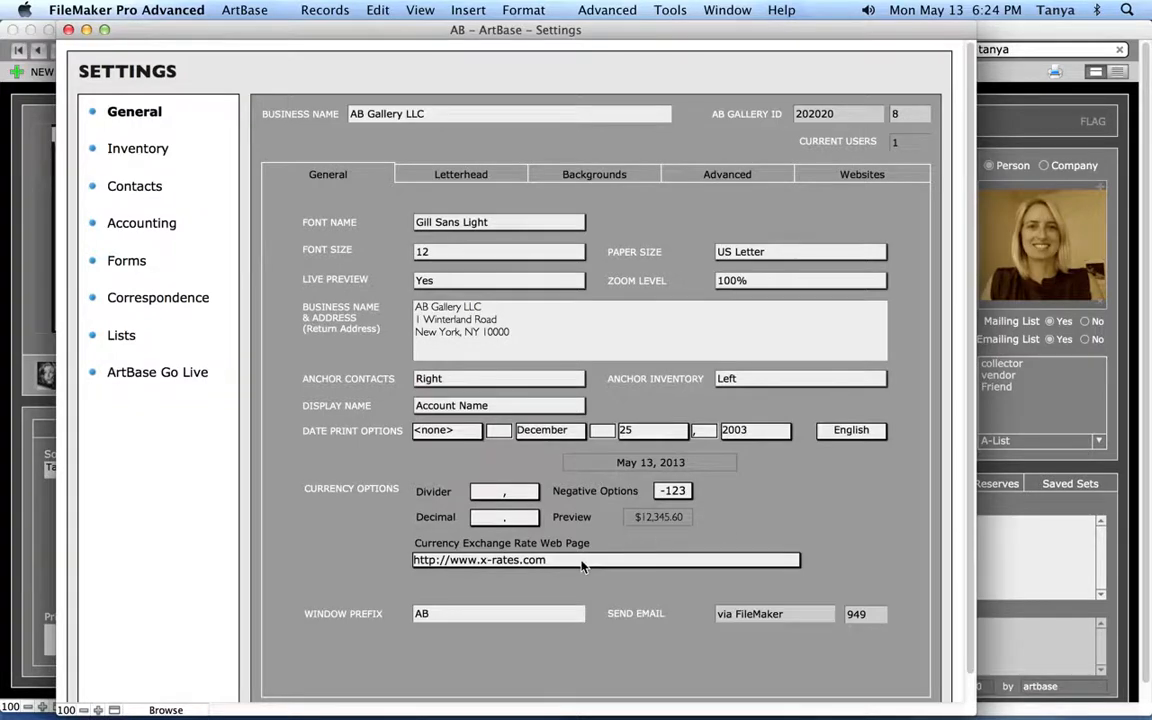
click(584, 563)
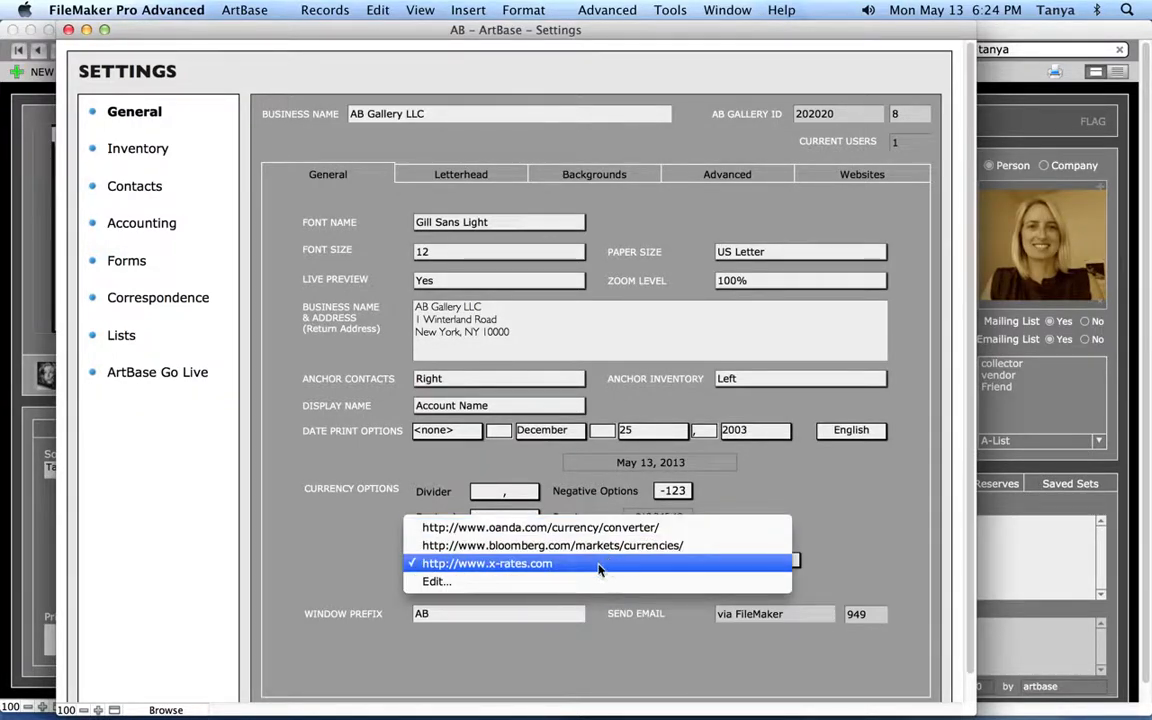
click(532, 650)
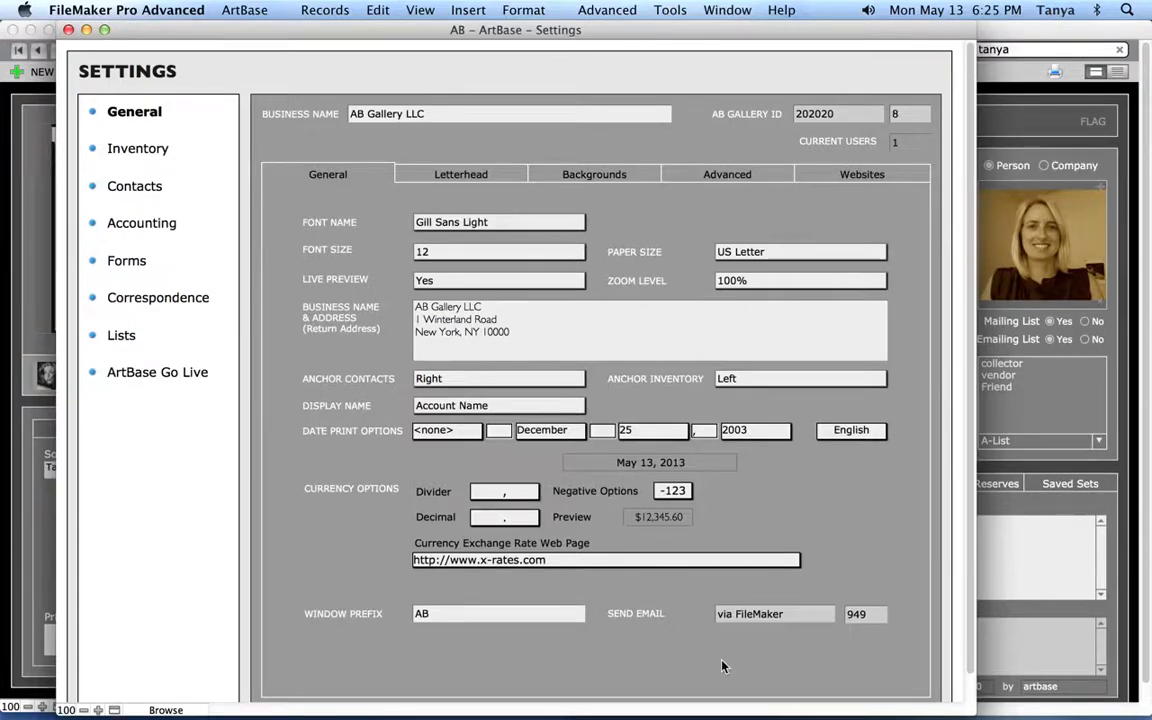
Keep e-mail sending via FileMaker and view the Letterhead printing options
click(805, 621)
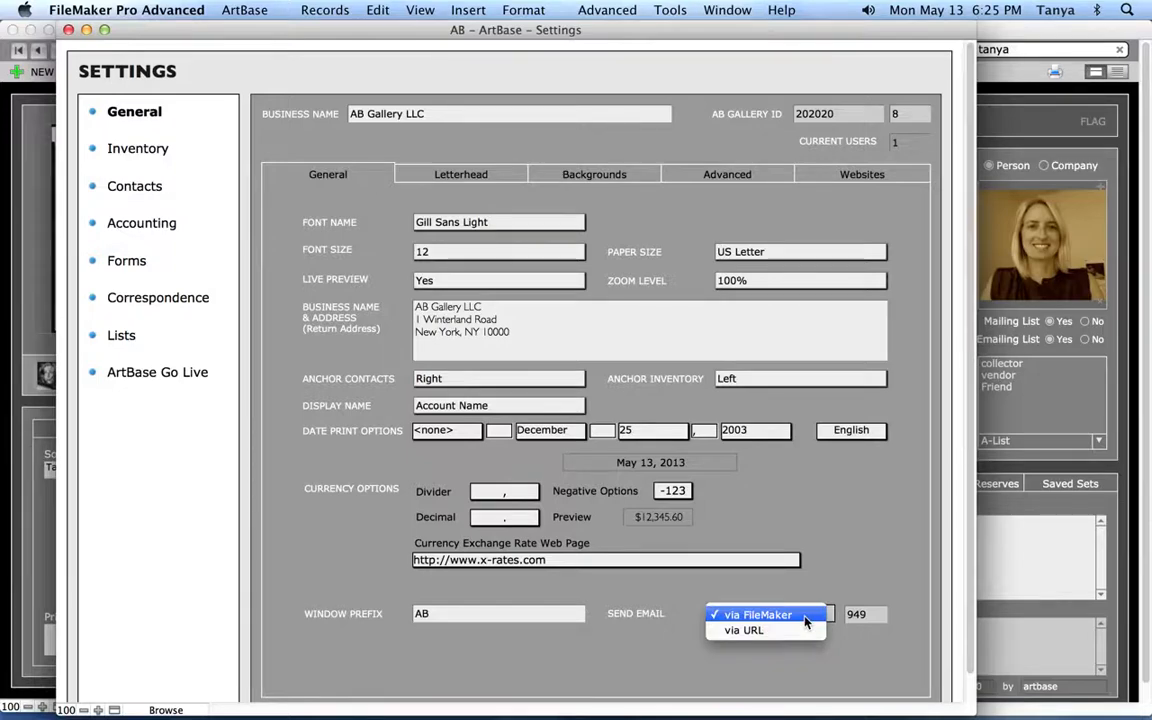
click(850, 550)
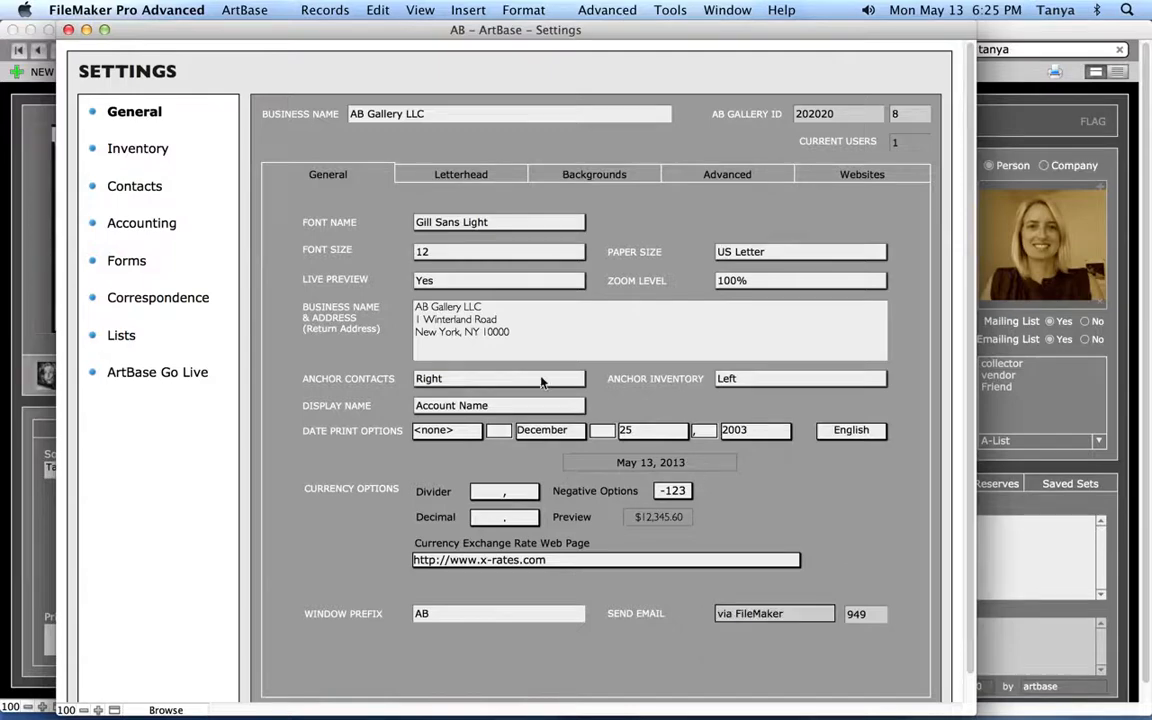
click(492, 180)
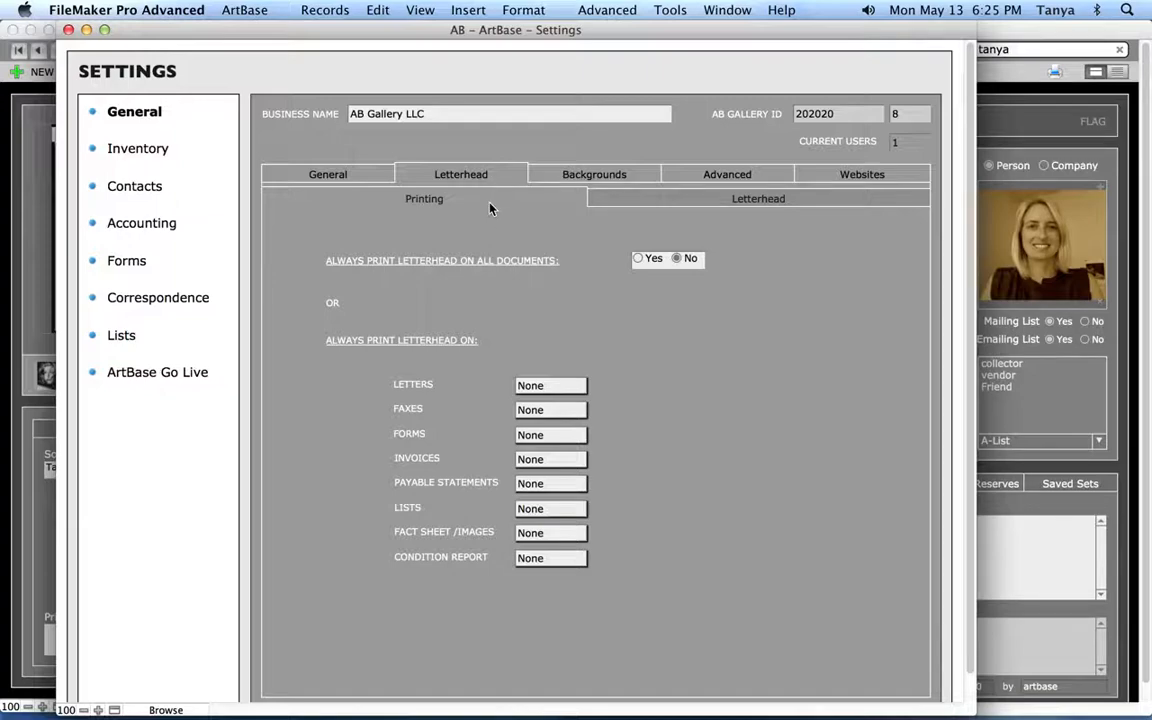
Leave LETTERS printing at None and view the Portrait letterhead header and footer layout
click(723, 200)
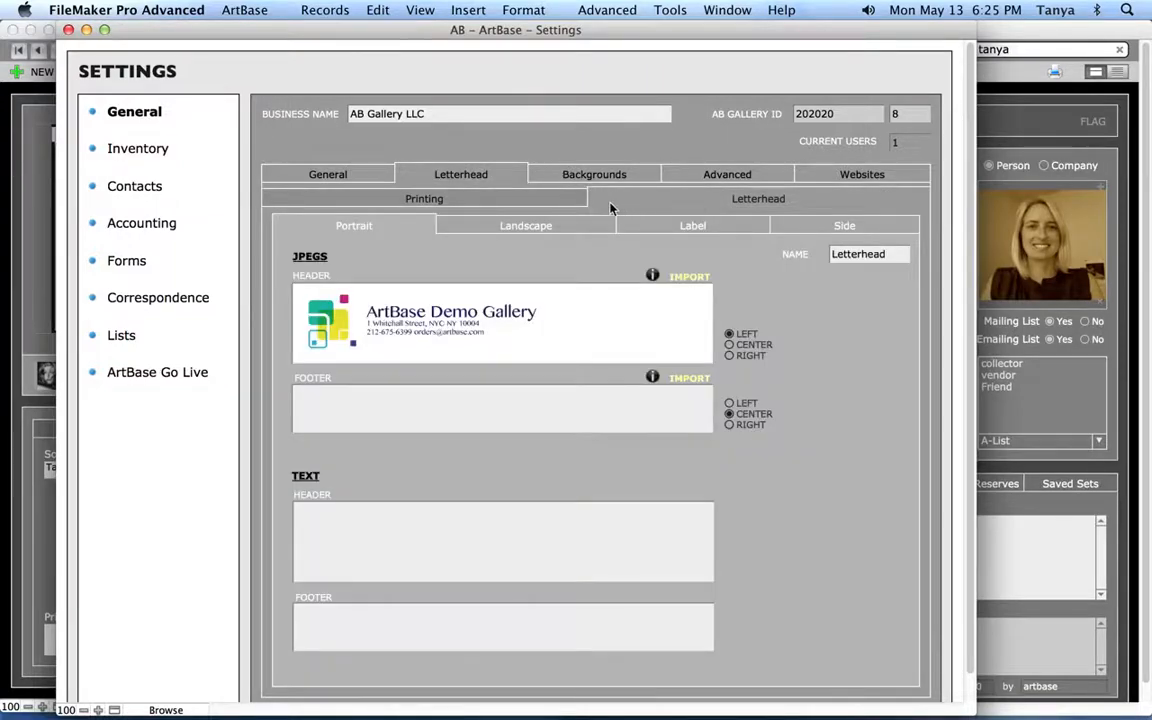
click(533, 202)
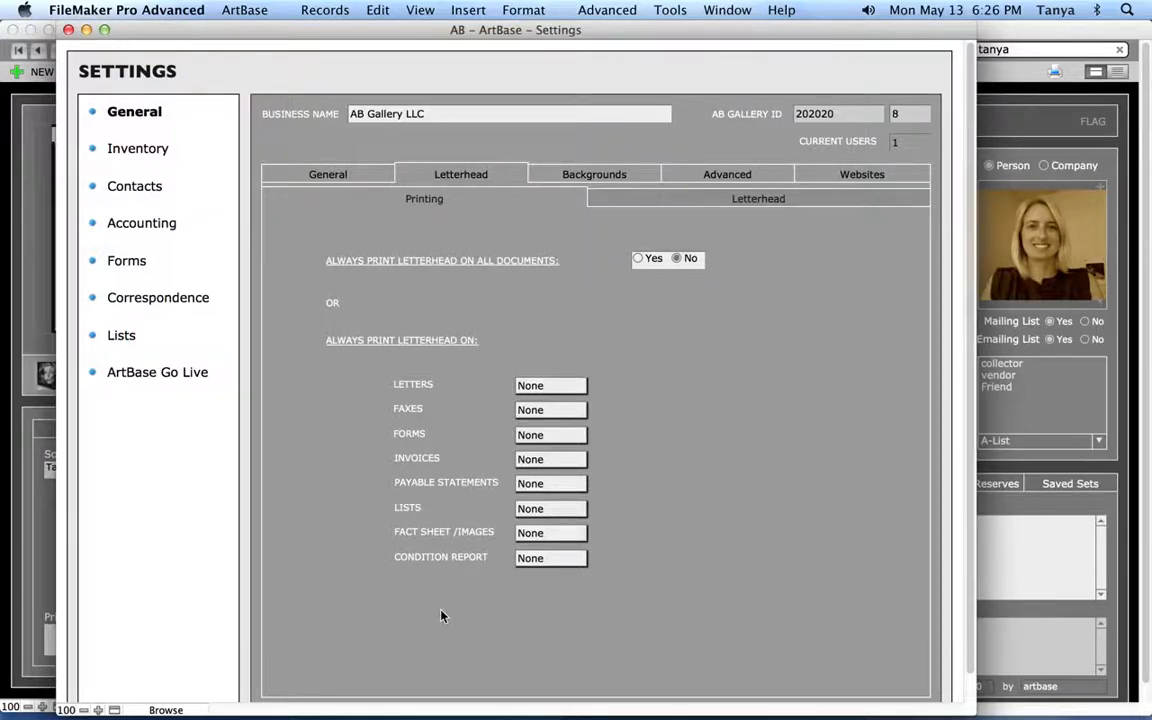
click(546, 387)
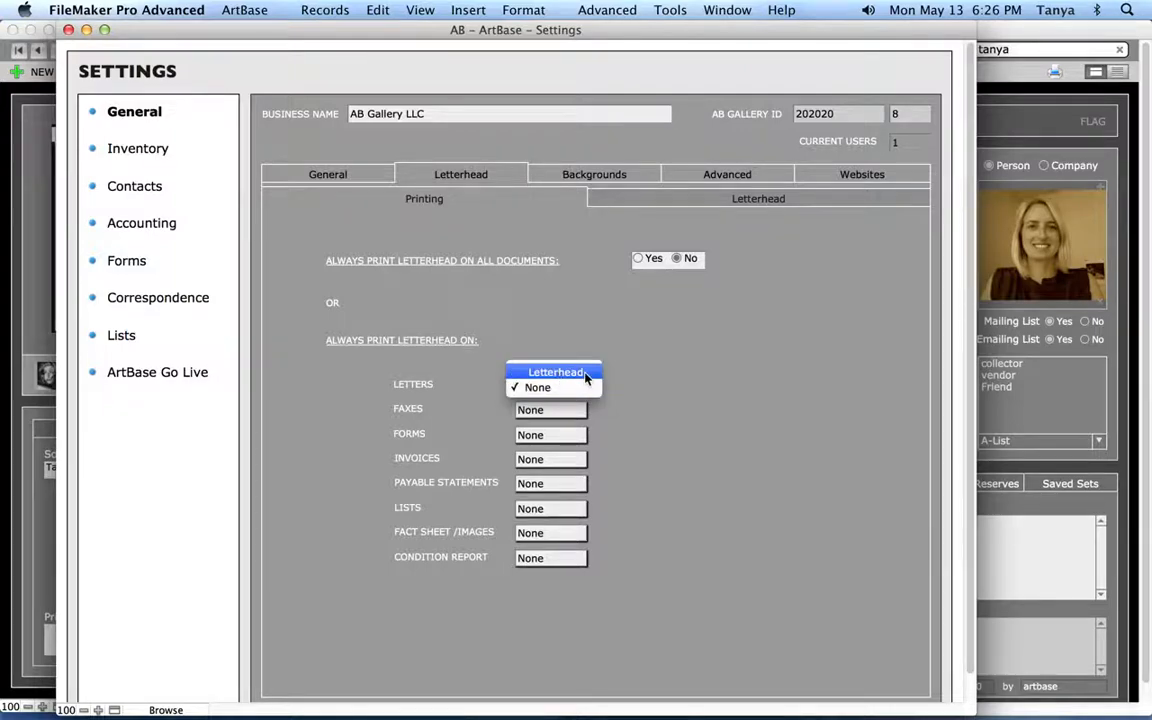
click(571, 452)
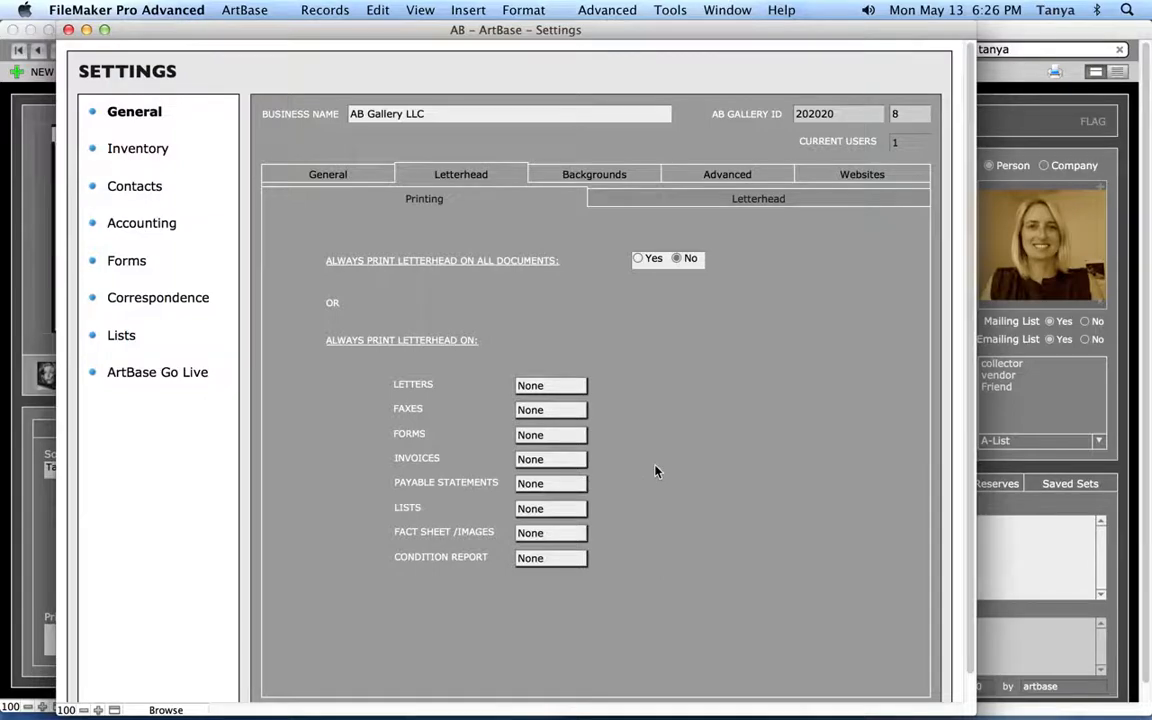
click(781, 205)
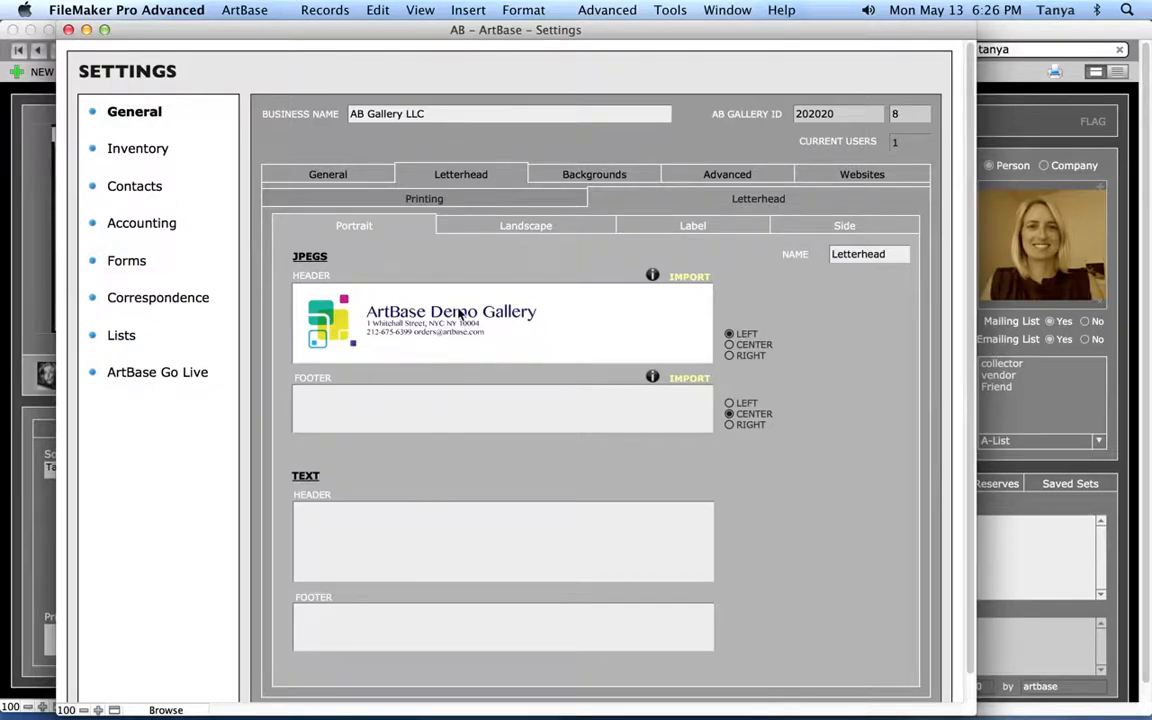
click(383, 562)
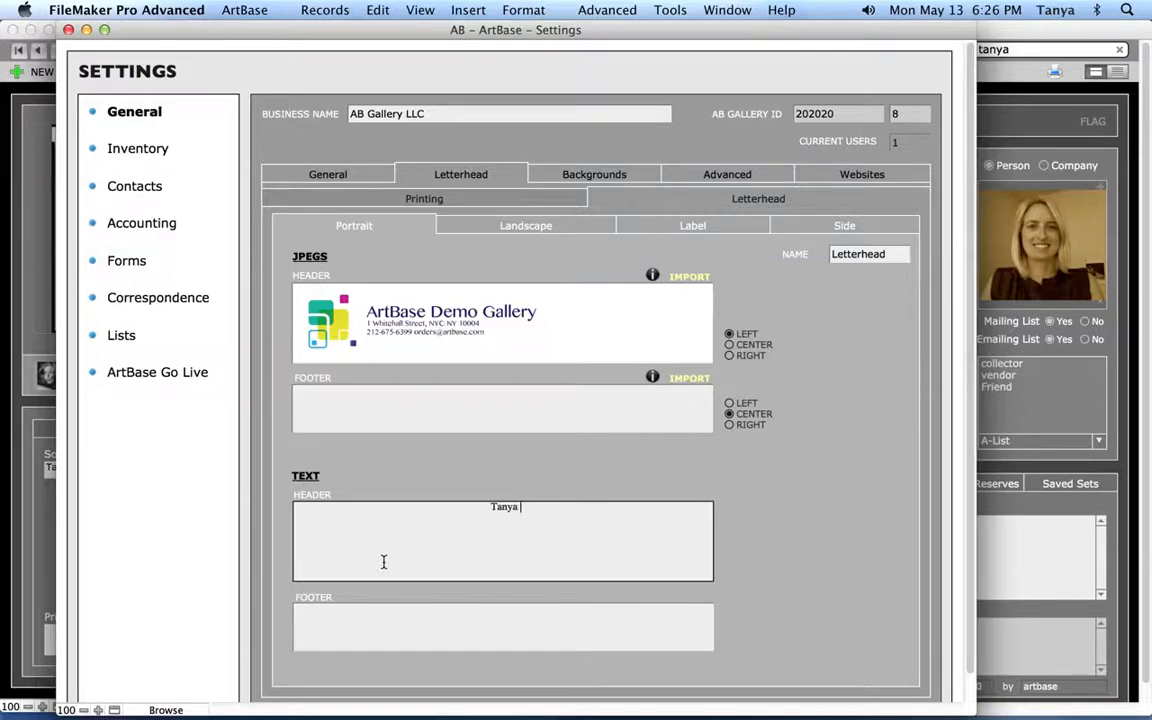
click(532, 495)
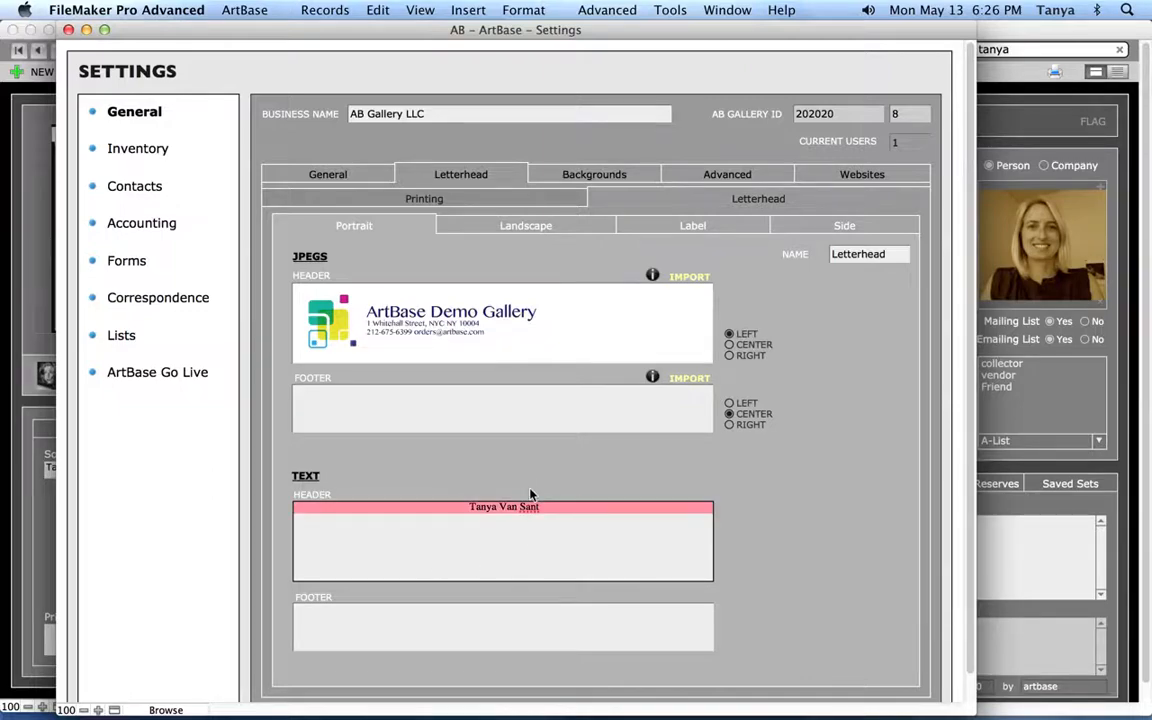
click(524, 10)
mouse_move(529, 35)
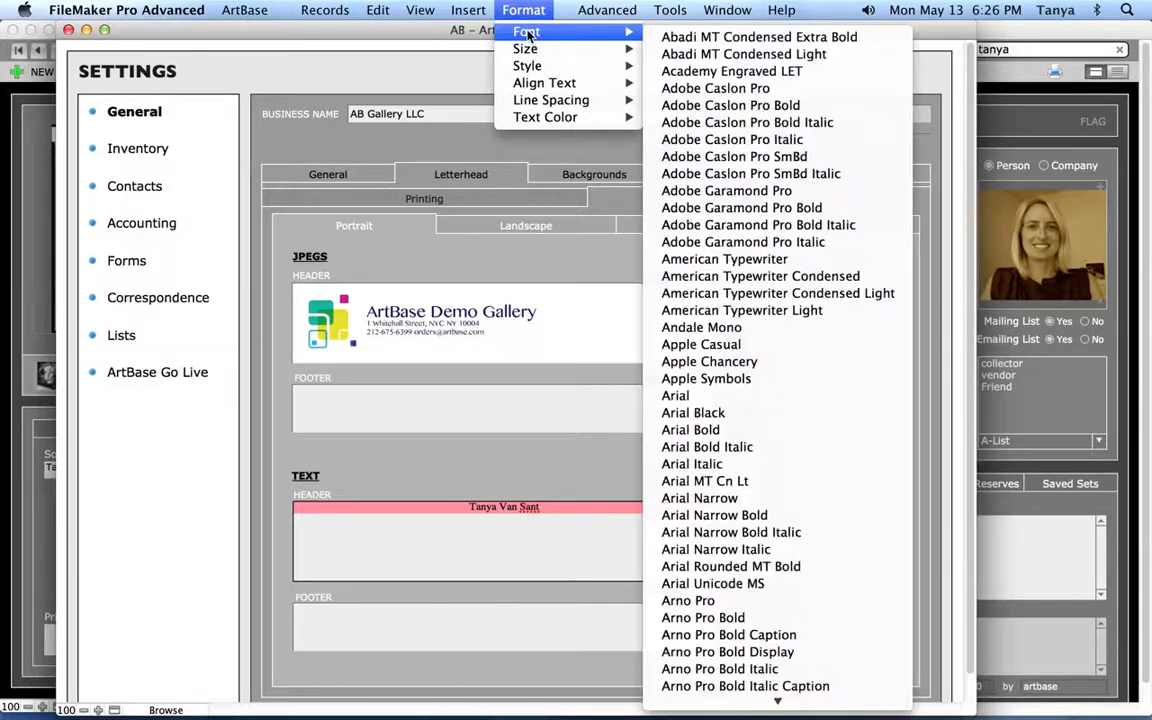
mouse_move(533, 57)
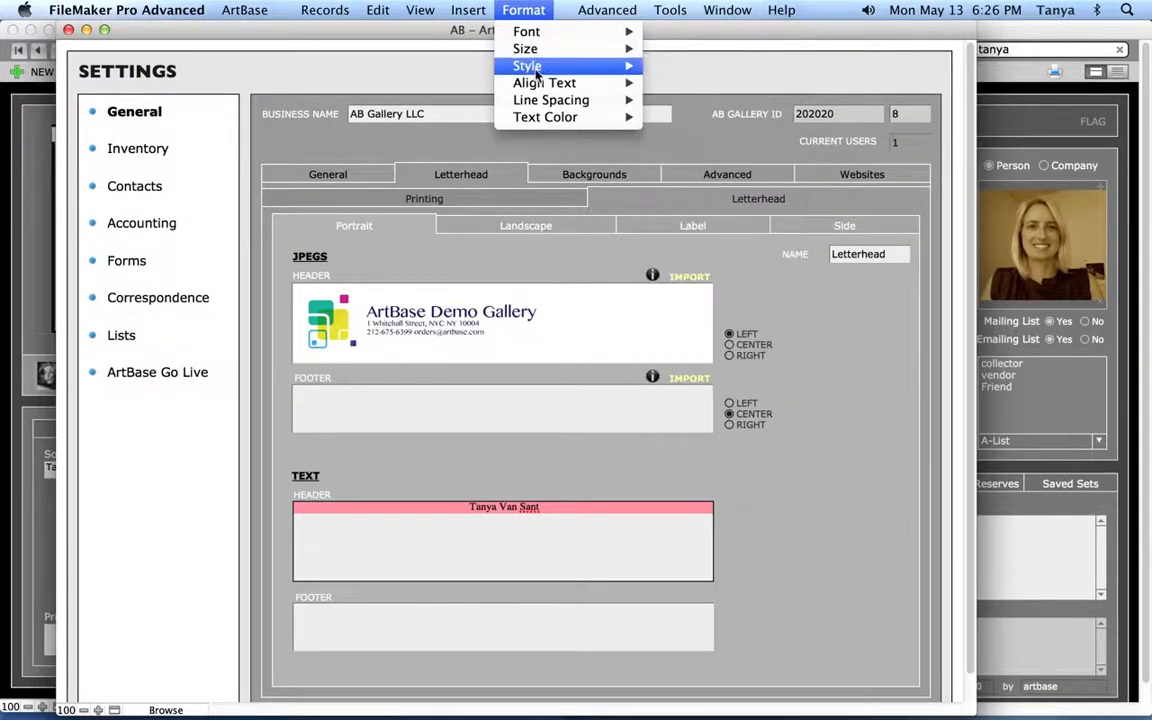
mouse_move(545, 88)
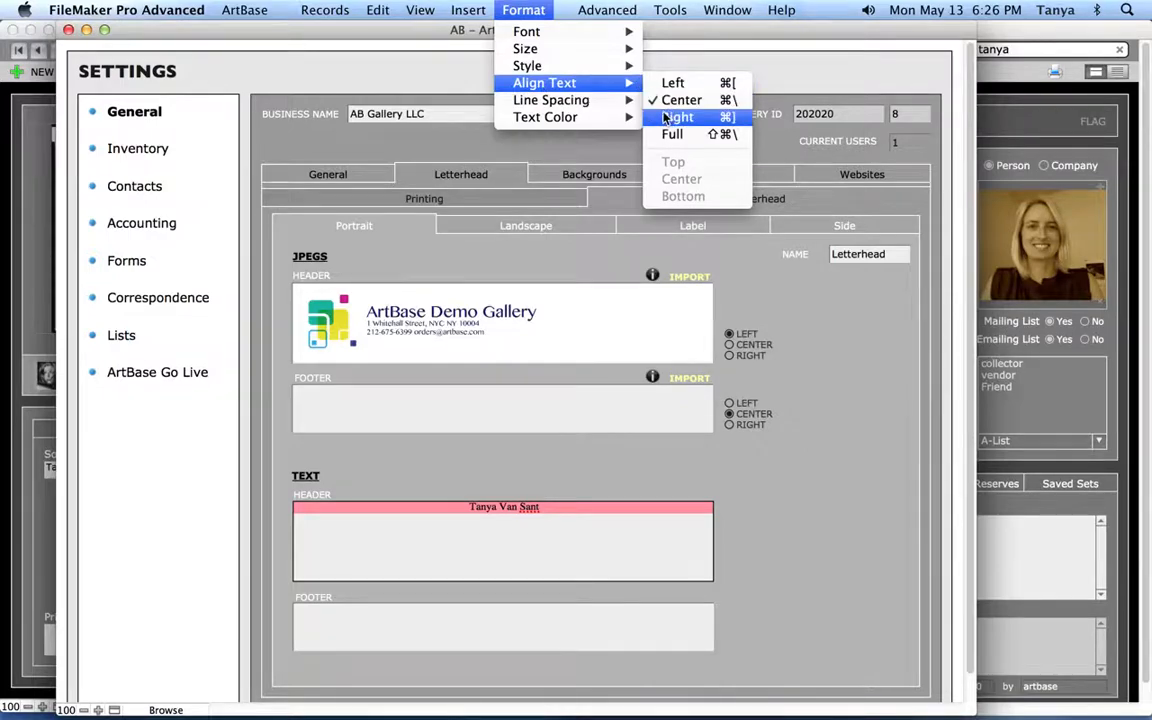
mouse_move(540, 121)
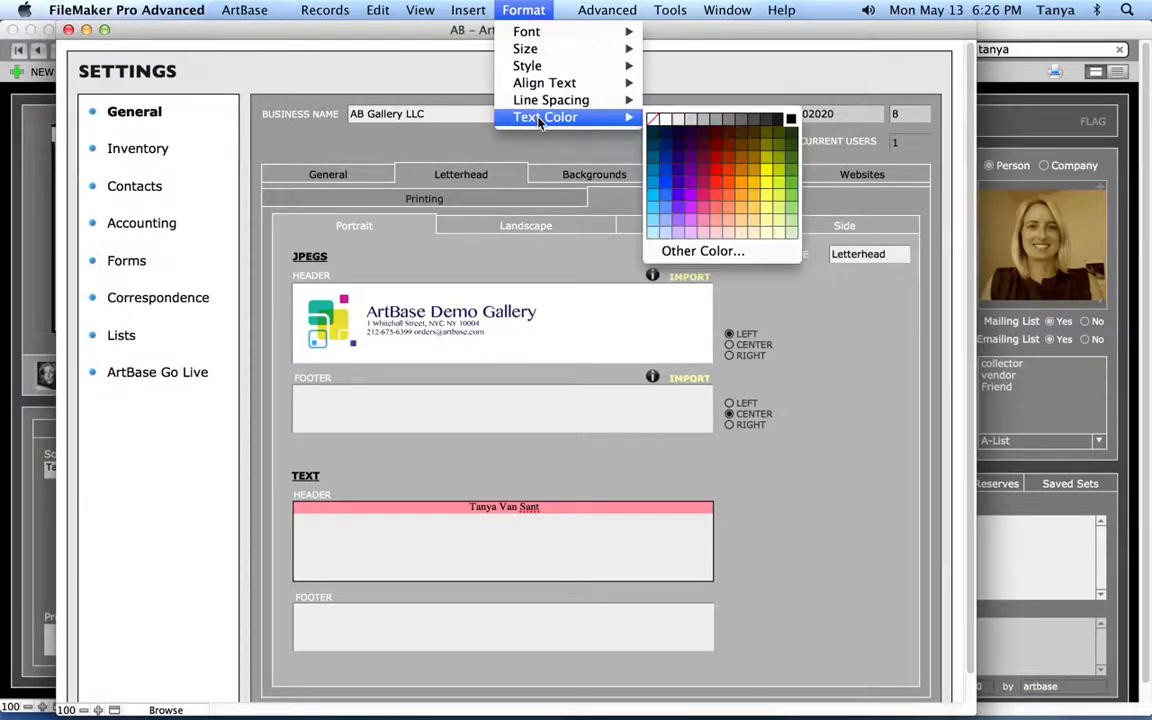
click(700, 160)
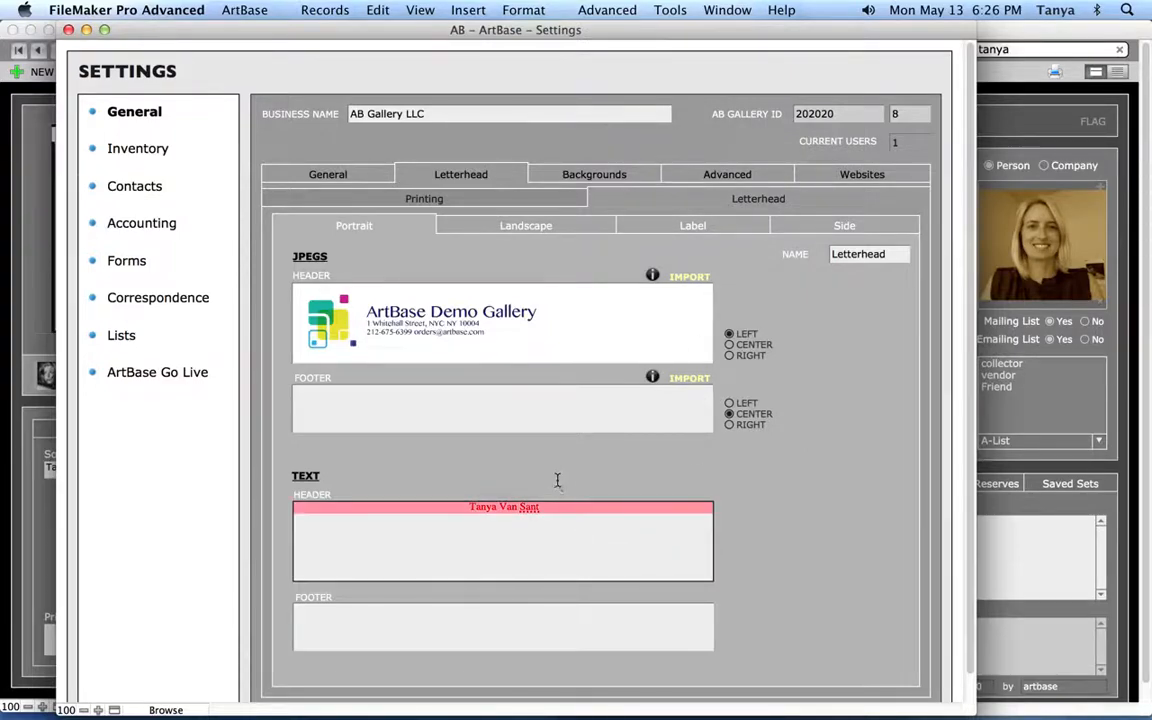
key(BackSpace)
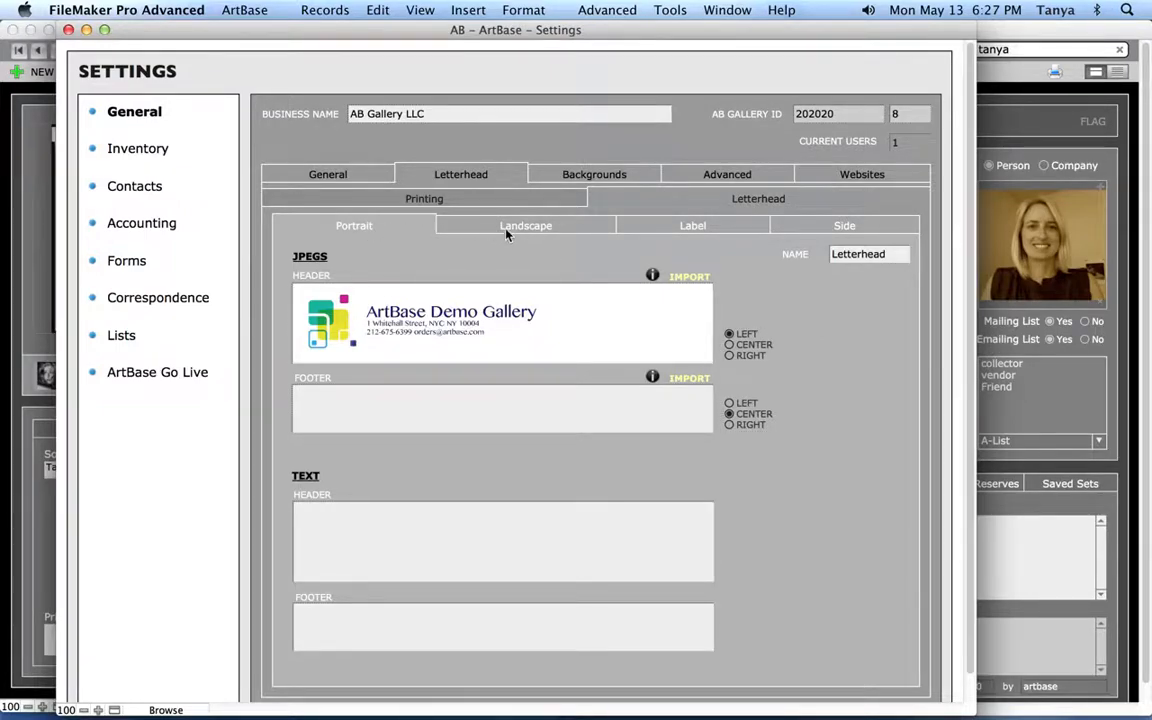
Review the Landscape, Label and Side letterhead layouts, then return to Portrait
click(577, 234)
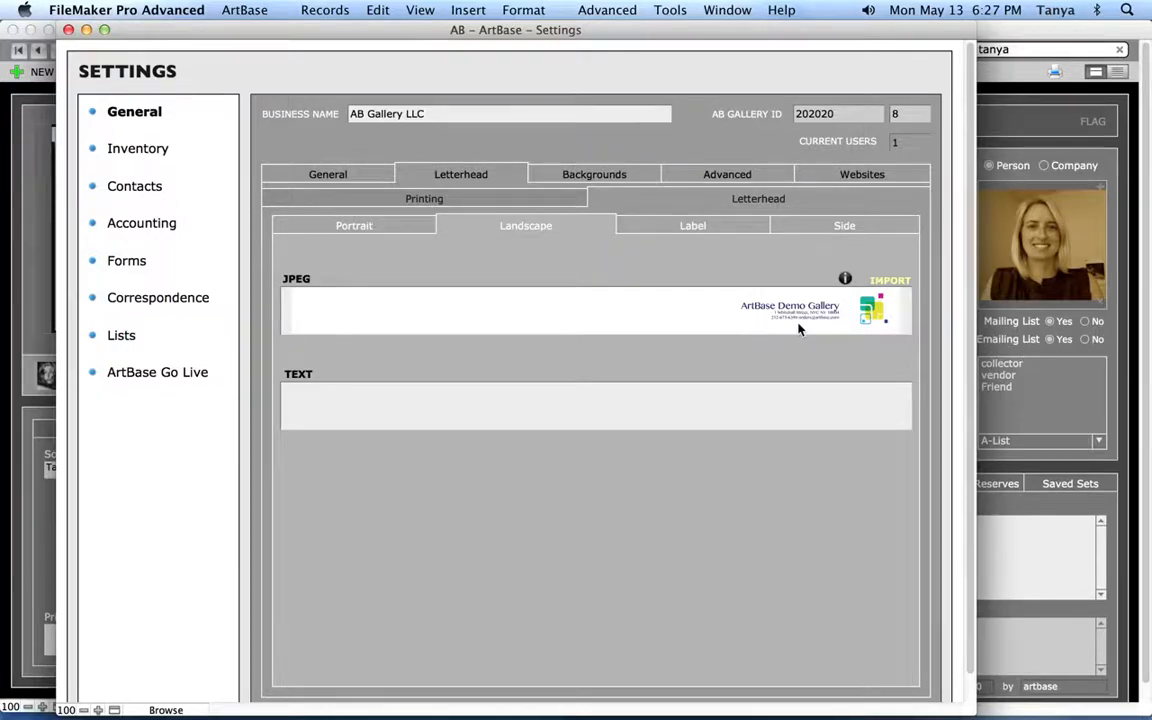
click(716, 229)
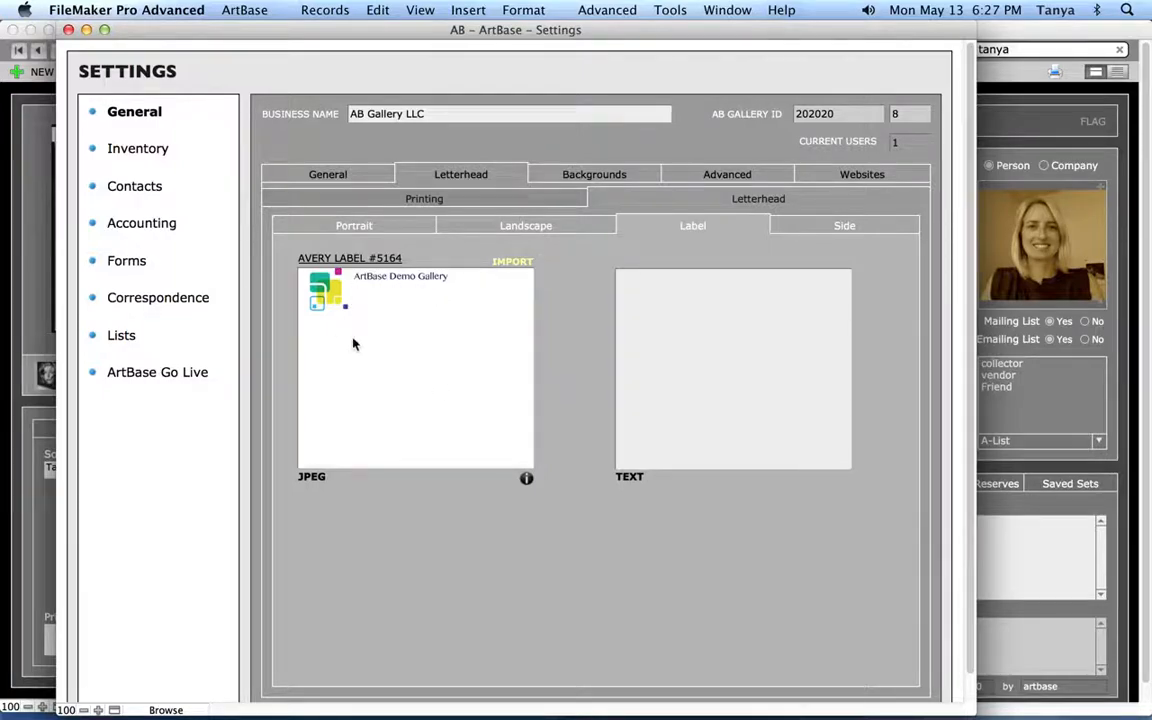
click(846, 228)
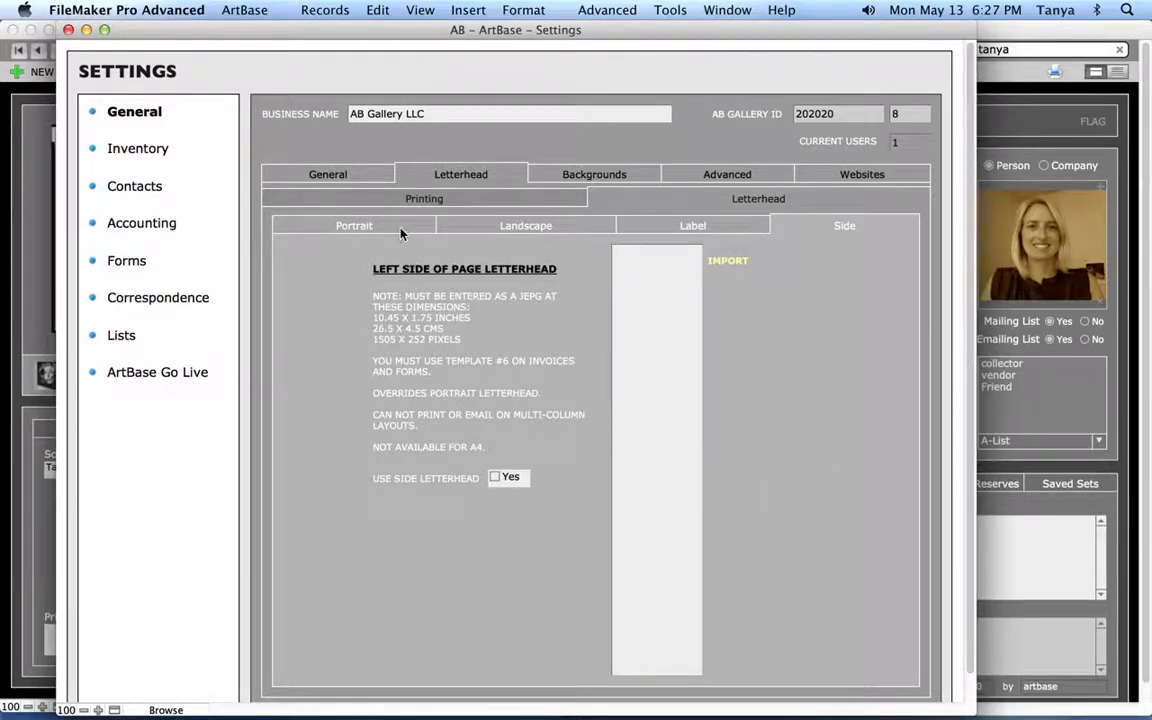
click(356, 226)
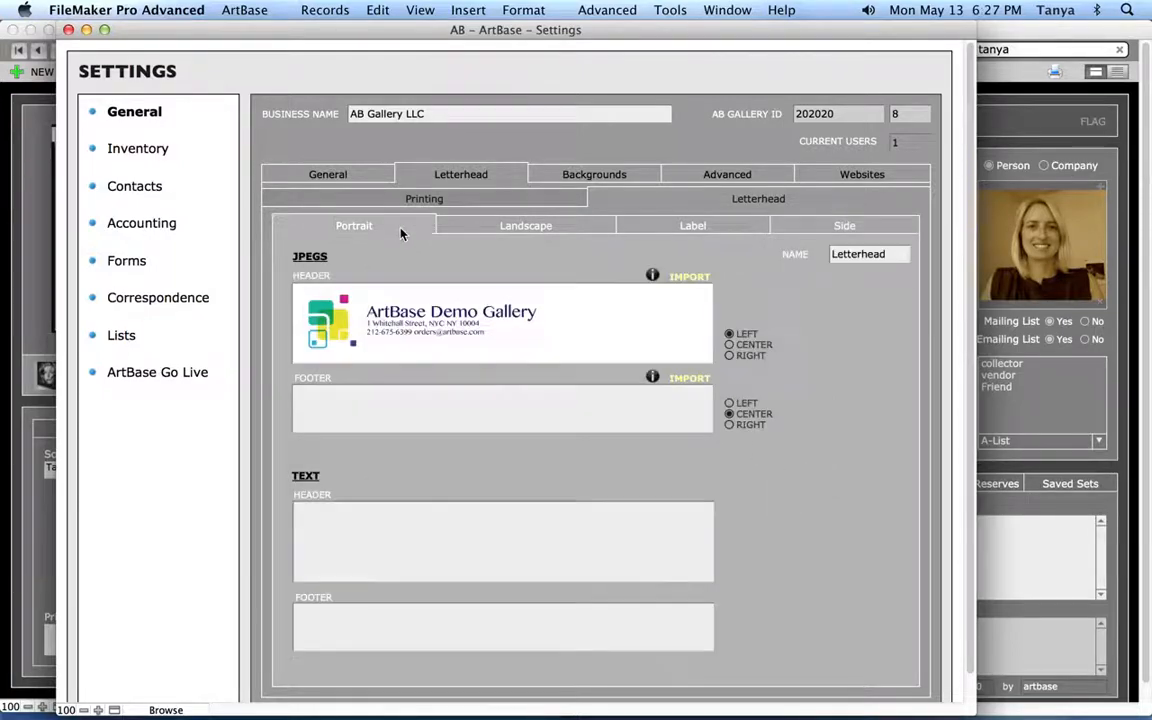
Read and dismiss the header image size-limit notice, then view the Backgrounds page
click(652, 276)
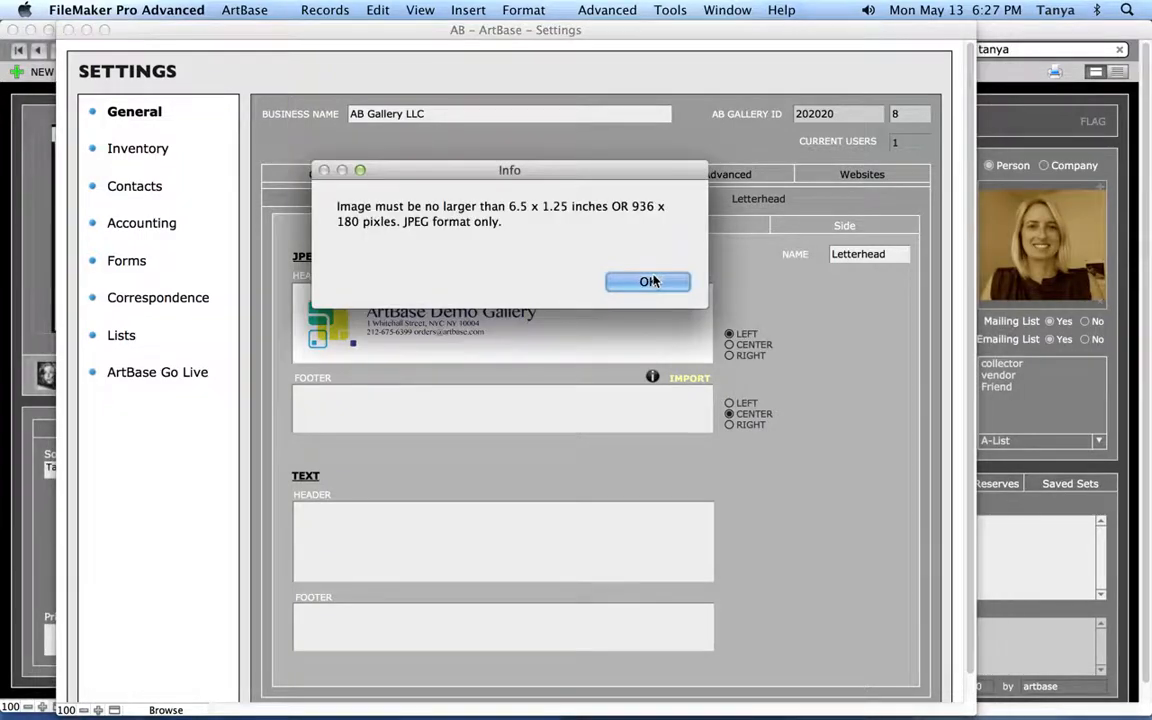
drag(600, 178, 650, 128)
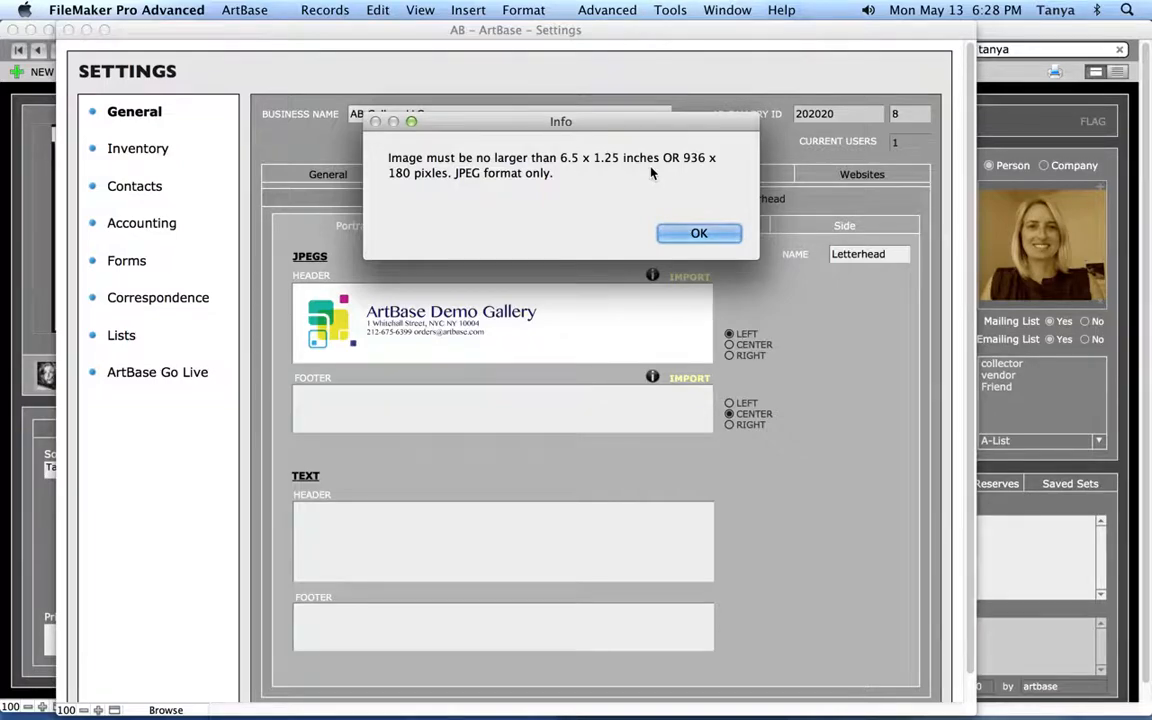
click(726, 235)
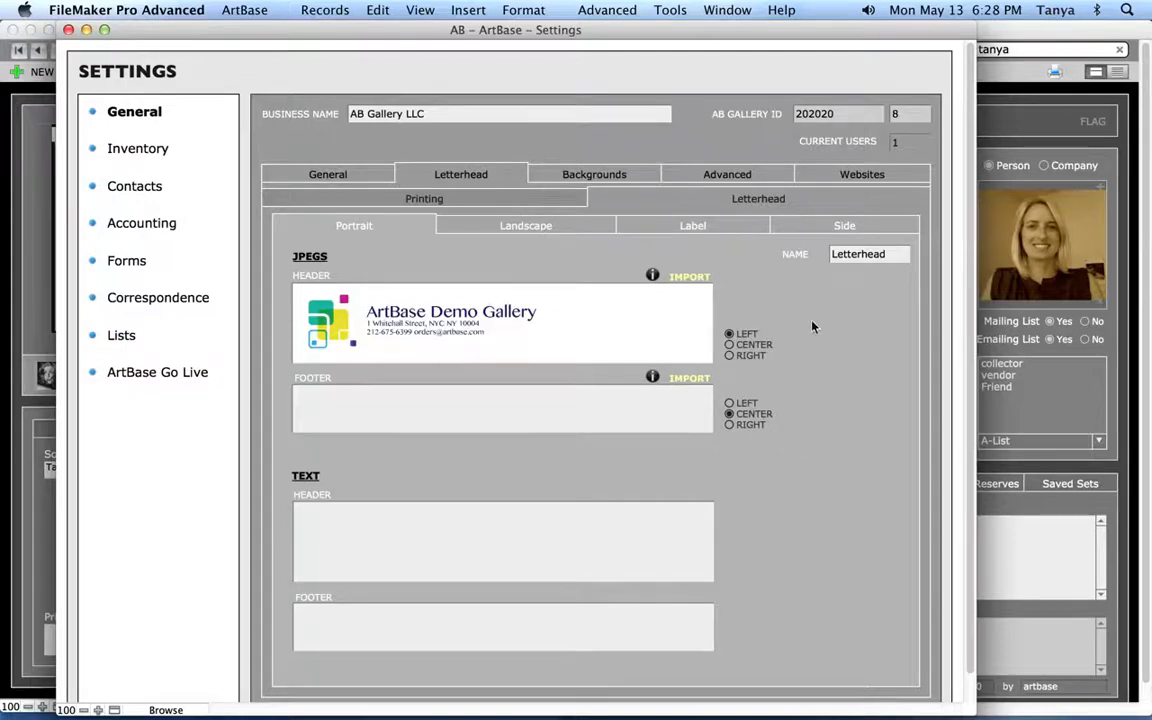
click(565, 183)
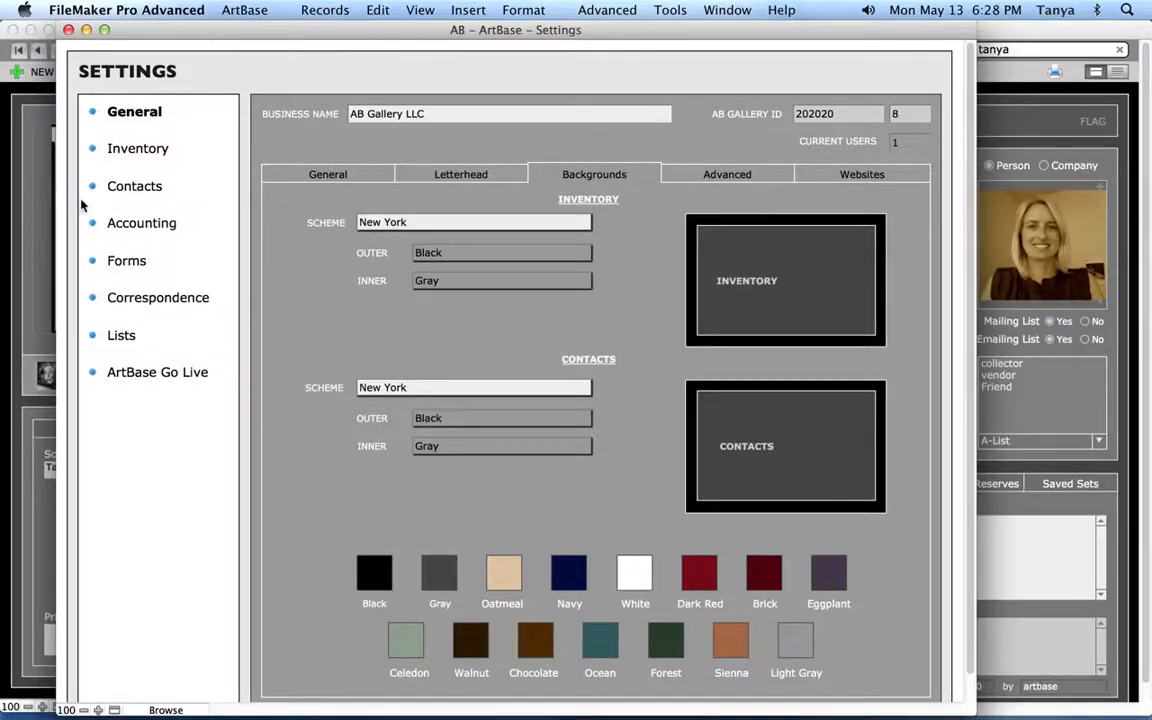
Apply the Oregon background scheme to Inventory and preview it on the record
click(22, 187)
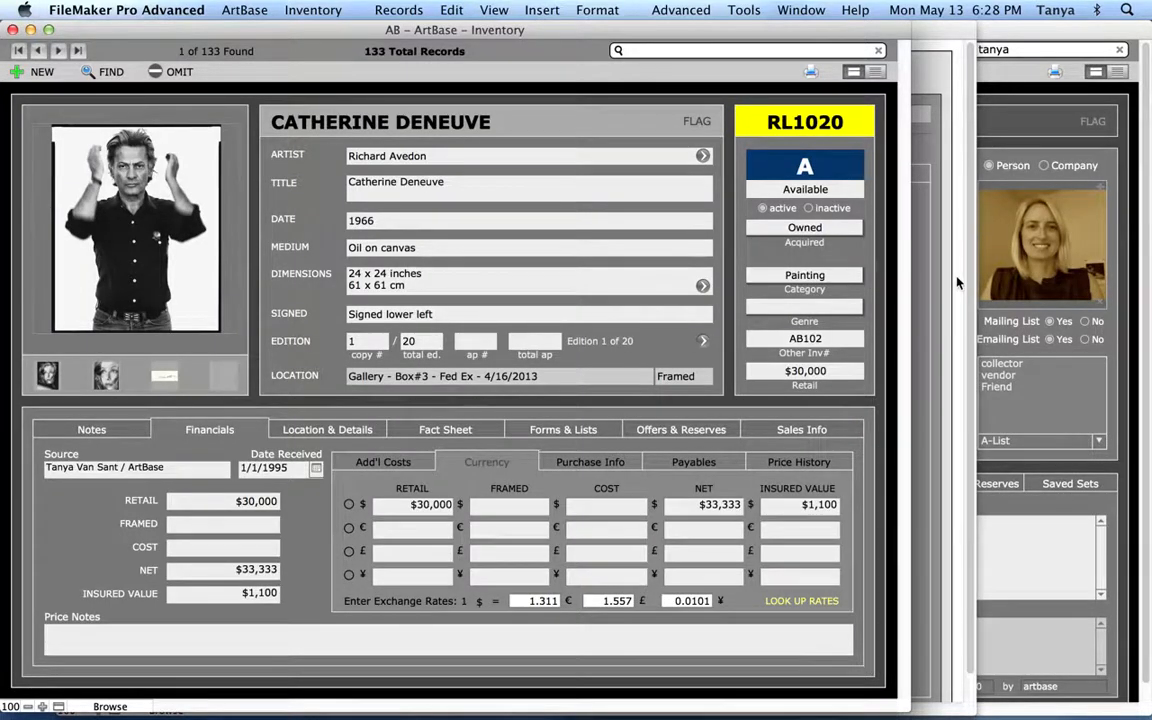
click(915, 282)
click(442, 227)
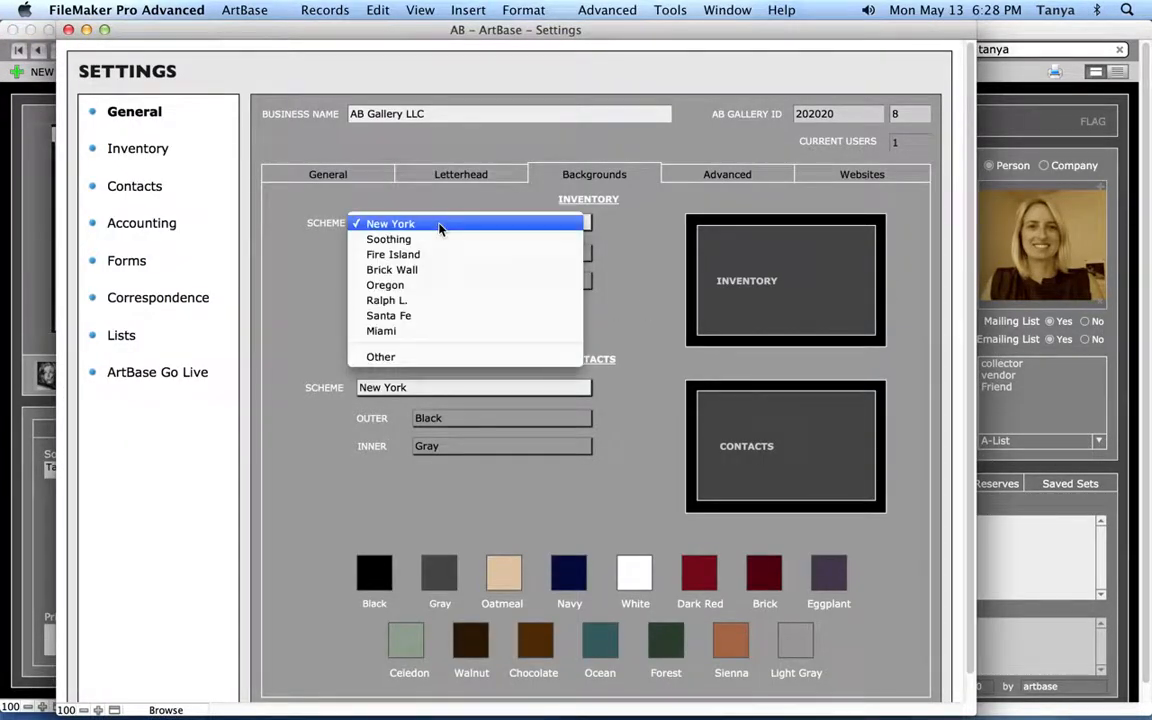
click(432, 286)
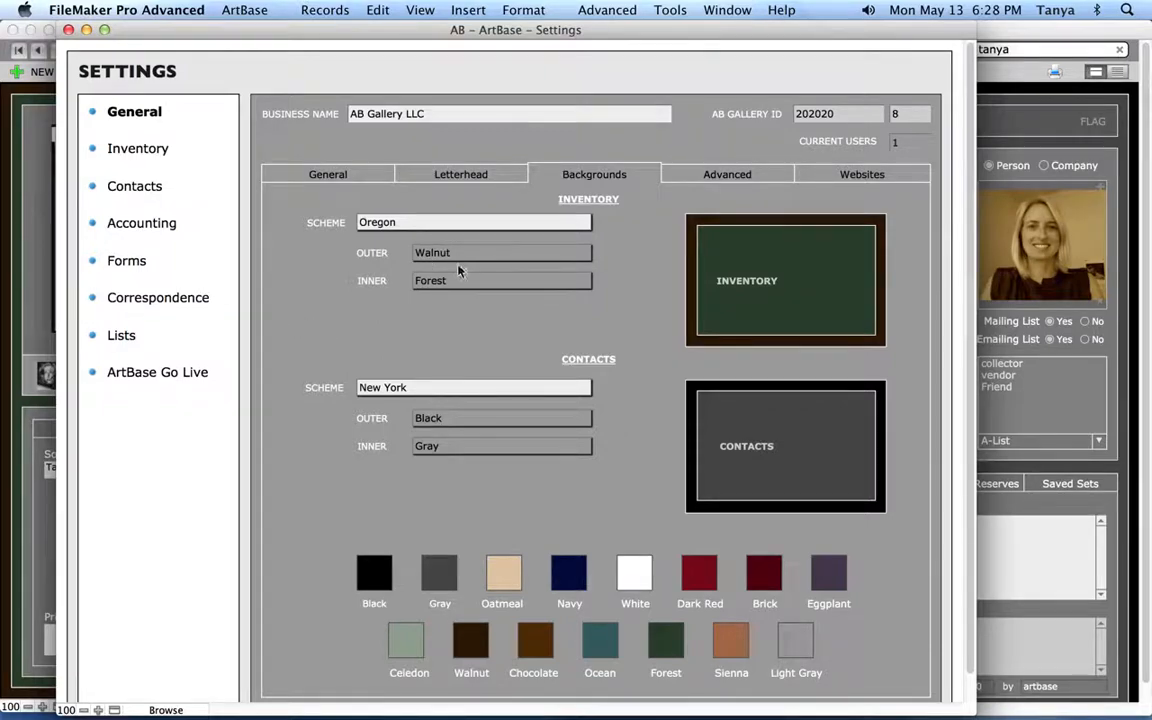
click(43, 295)
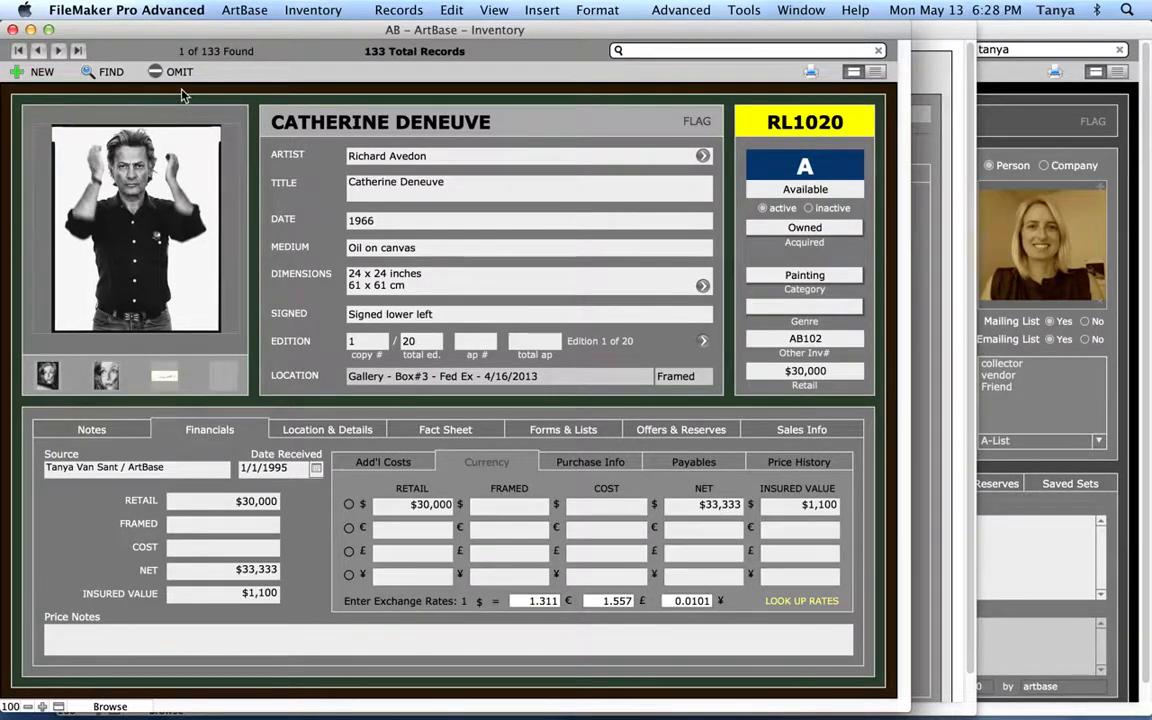
click(935, 220)
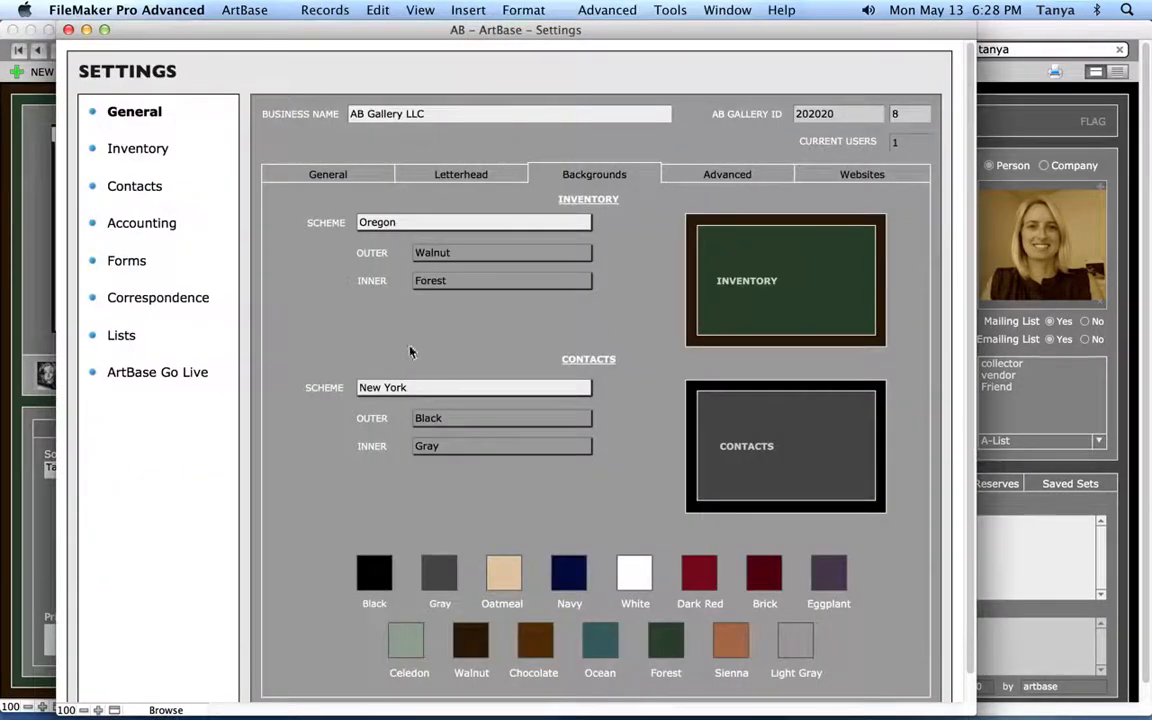
Set the Inventory scheme to Other with Ocean outer and Sienna inner colours, and preview
click(398, 228)
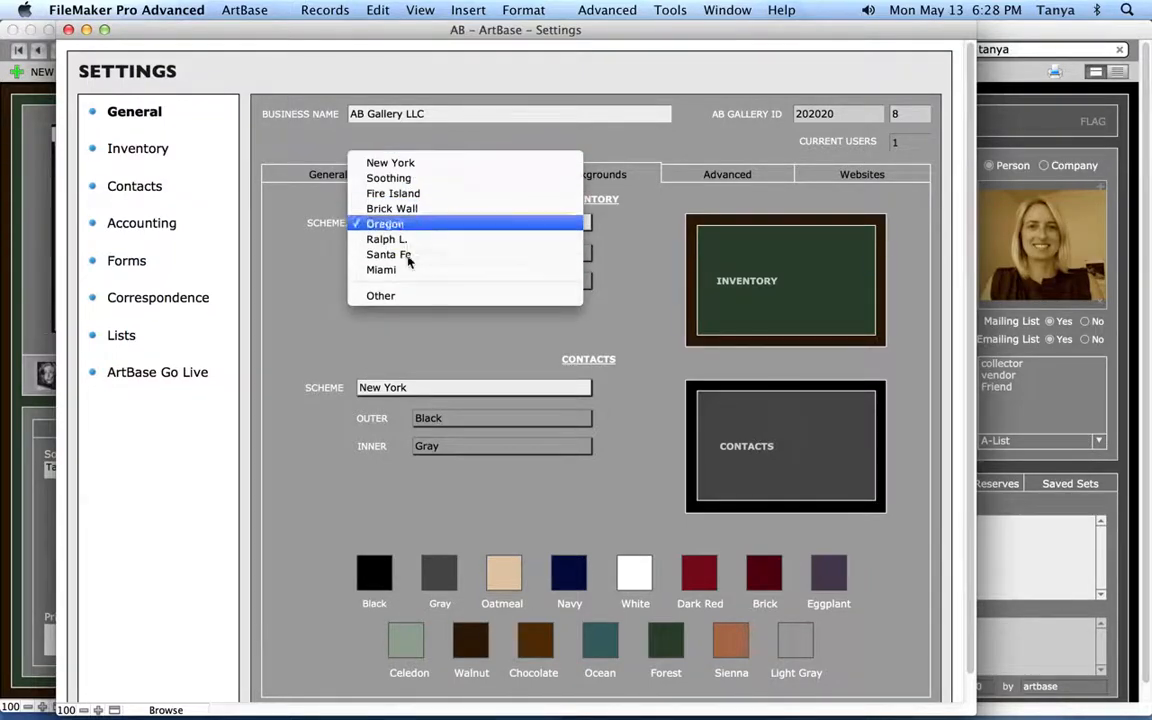
click(417, 301)
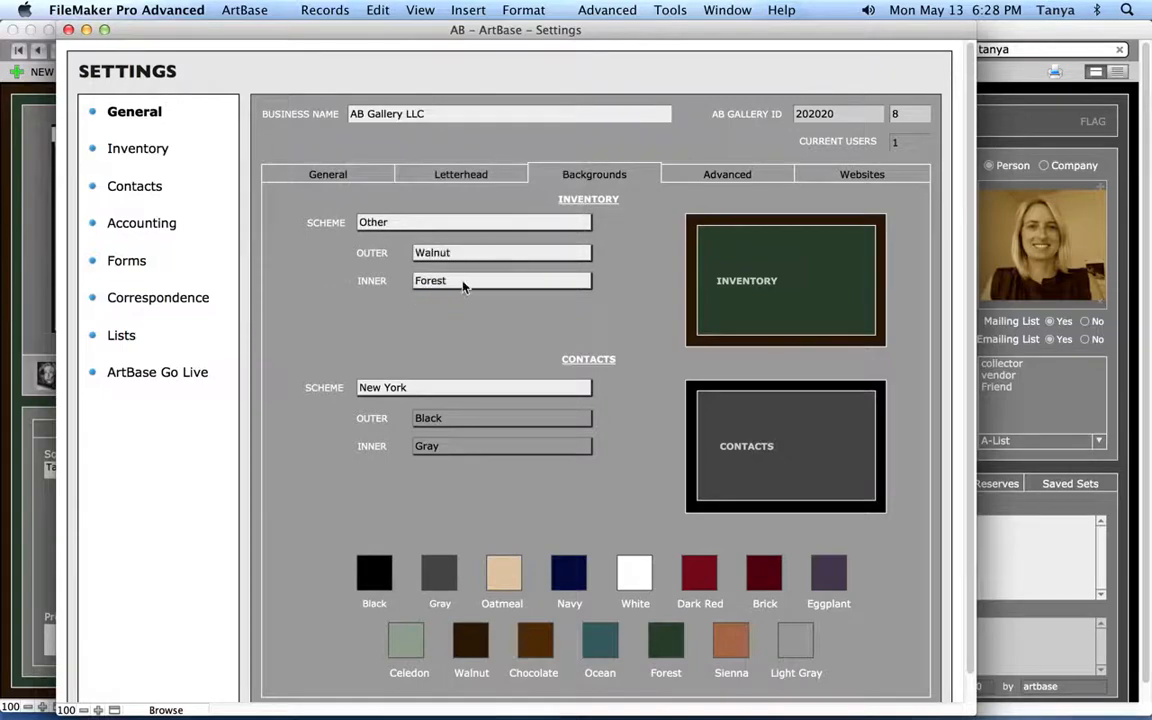
click(489, 254)
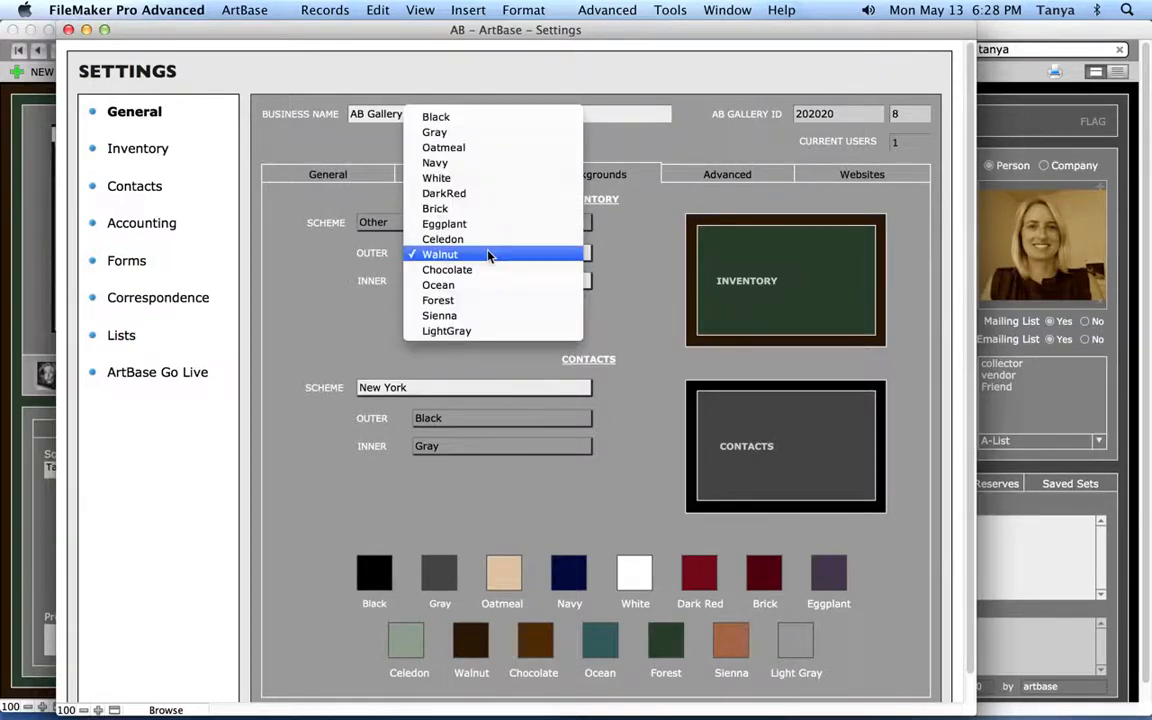
click(489, 286)
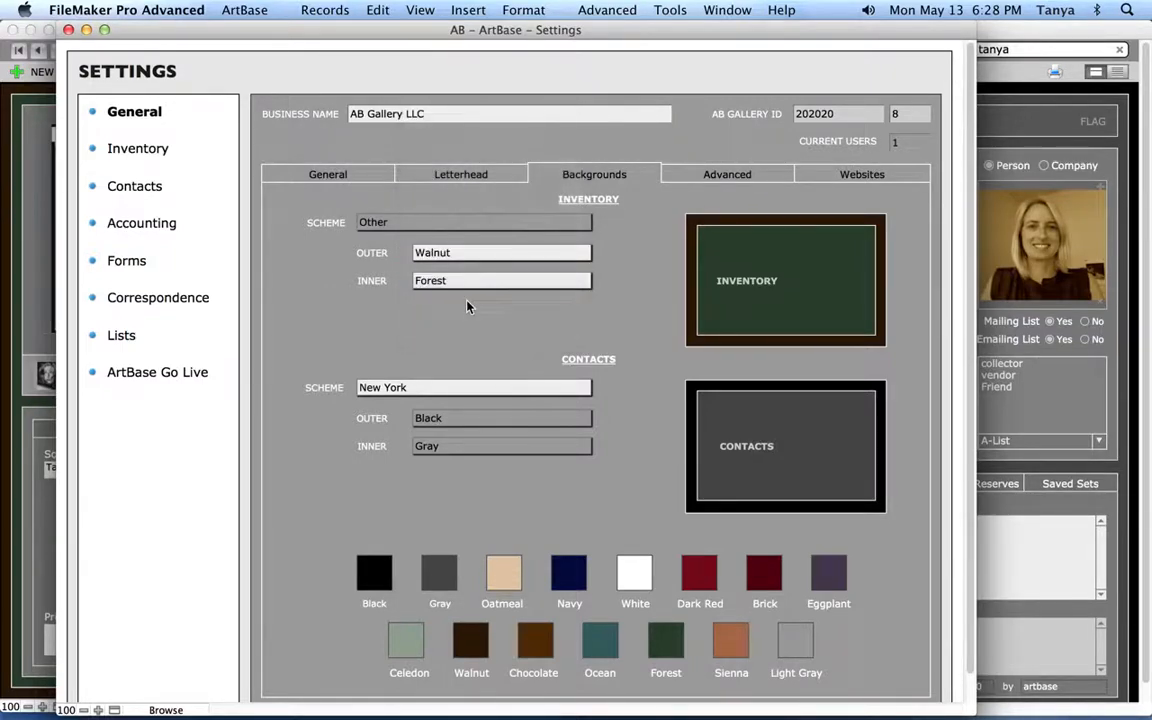
click(466, 281)
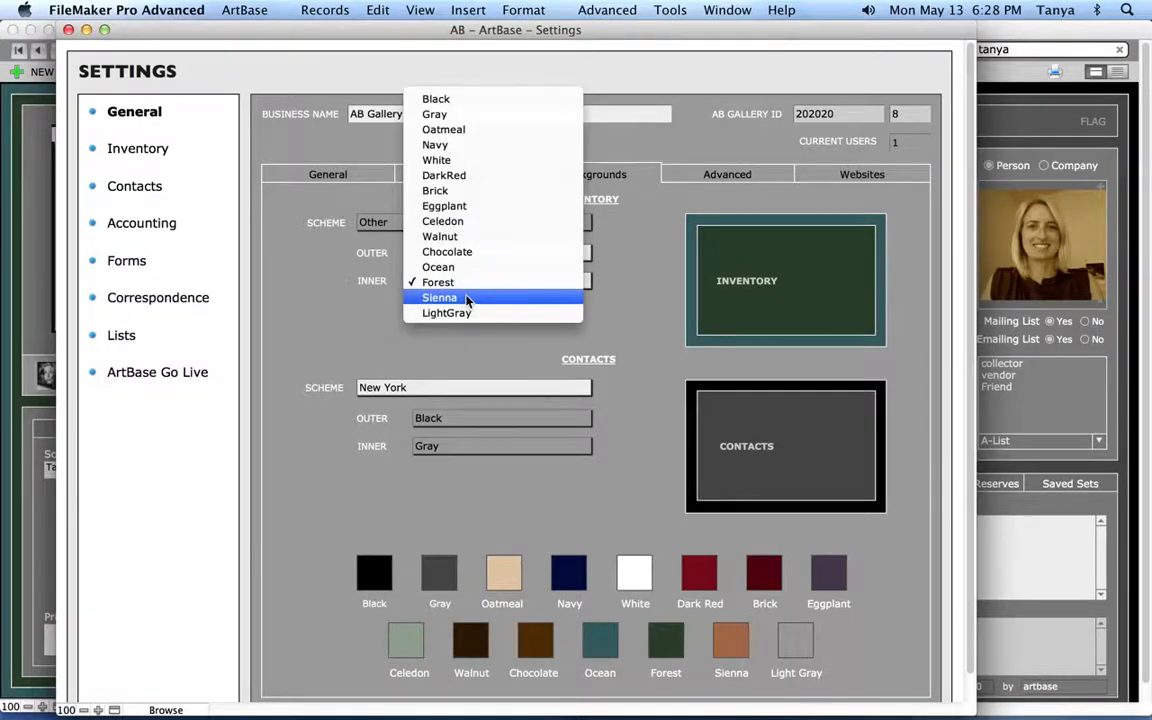
click(467, 296)
click(35, 304)
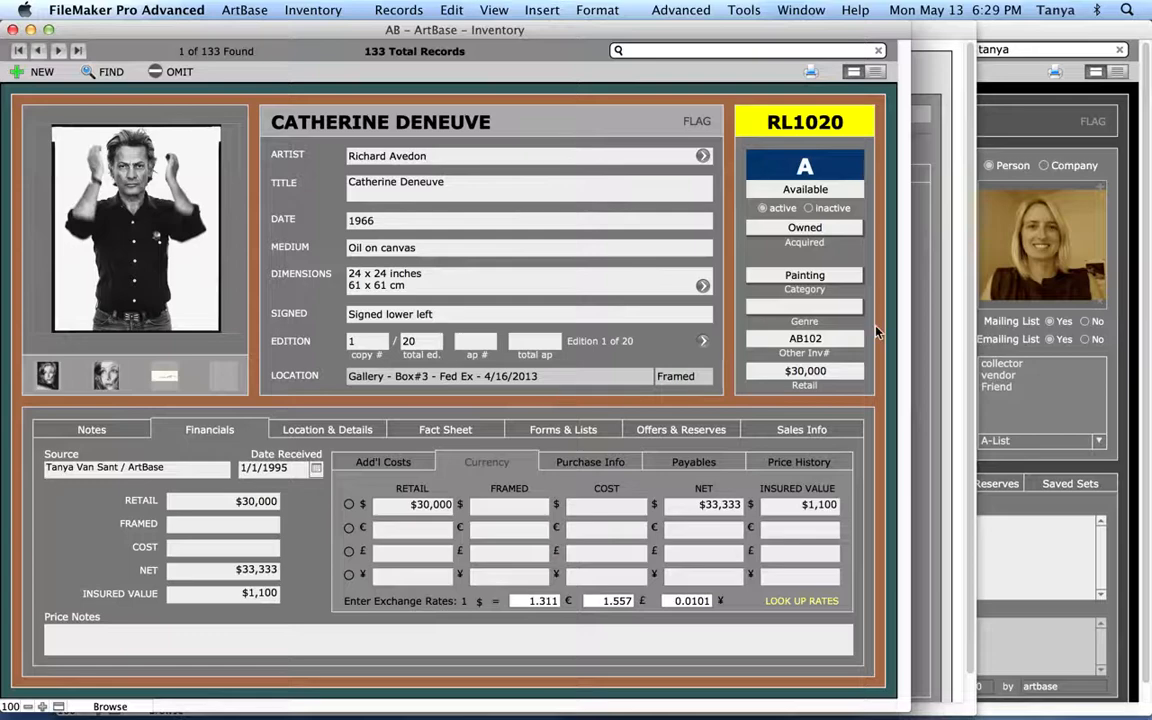
click(938, 318)
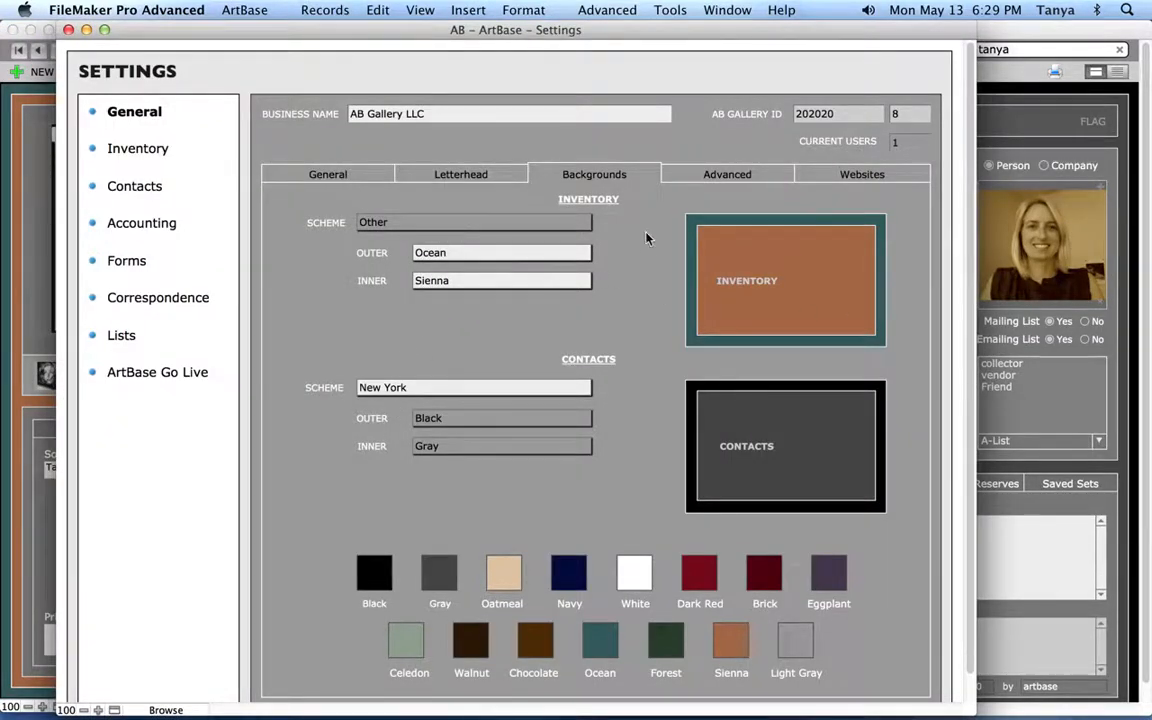
Reset the Inventory scheme to New York, then close and reopen Settings
click(532, 223)
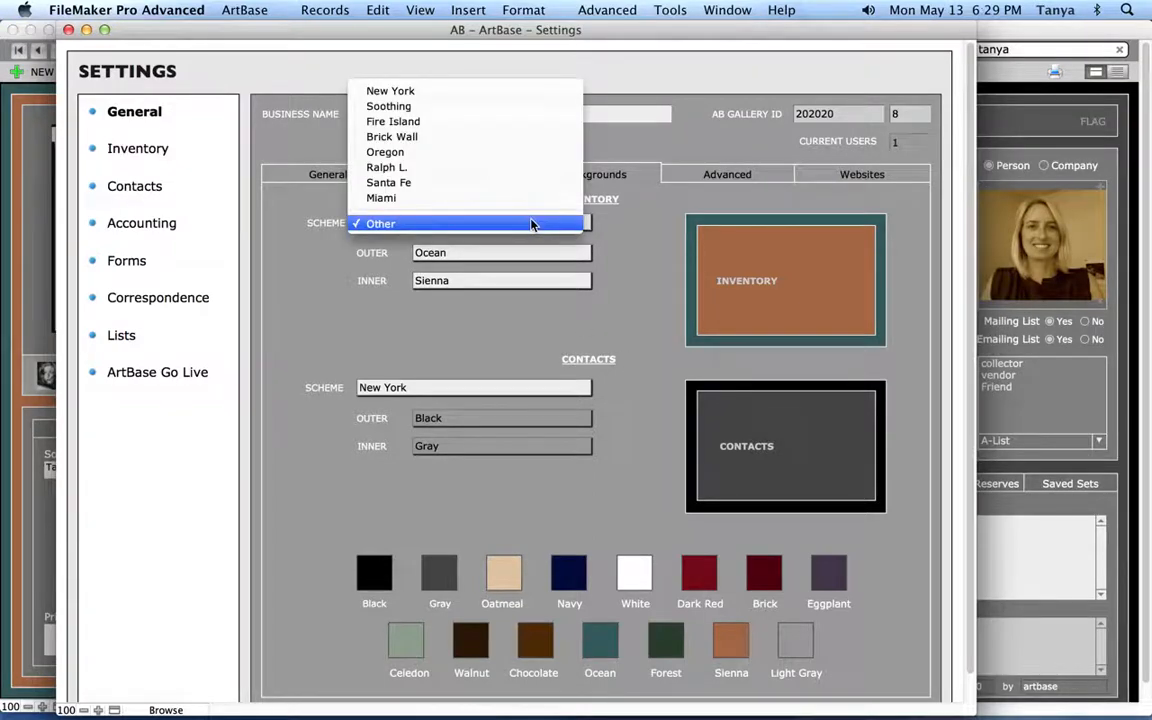
click(452, 95)
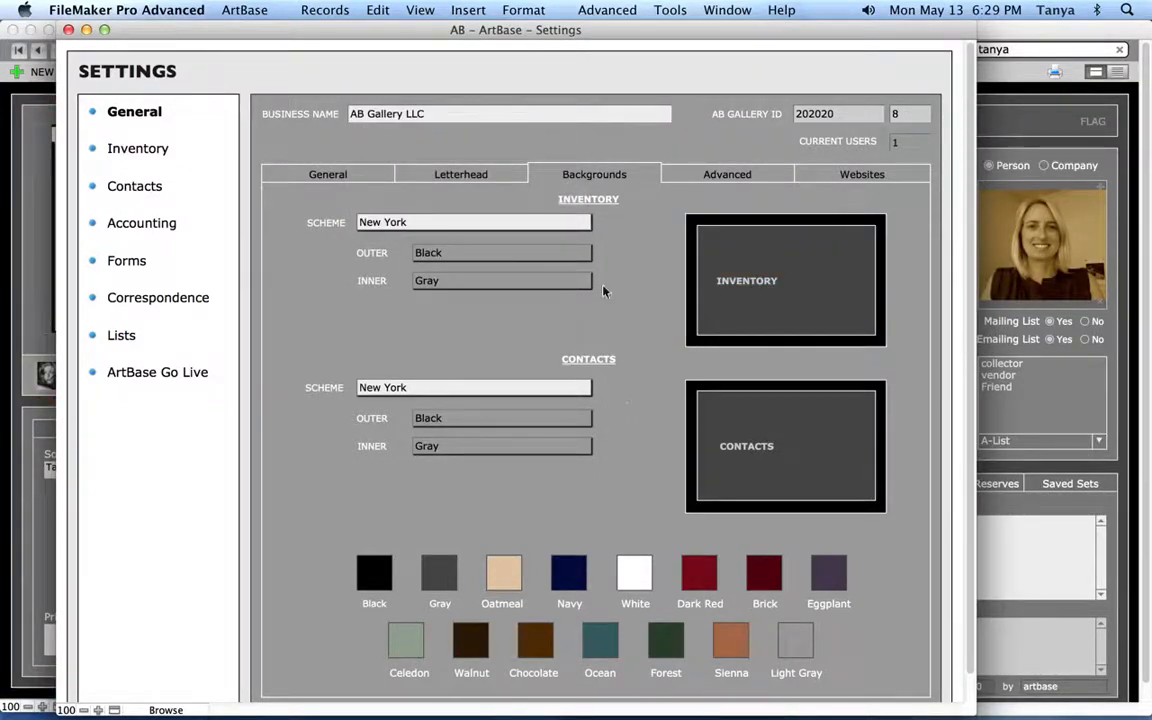
key(super+w)
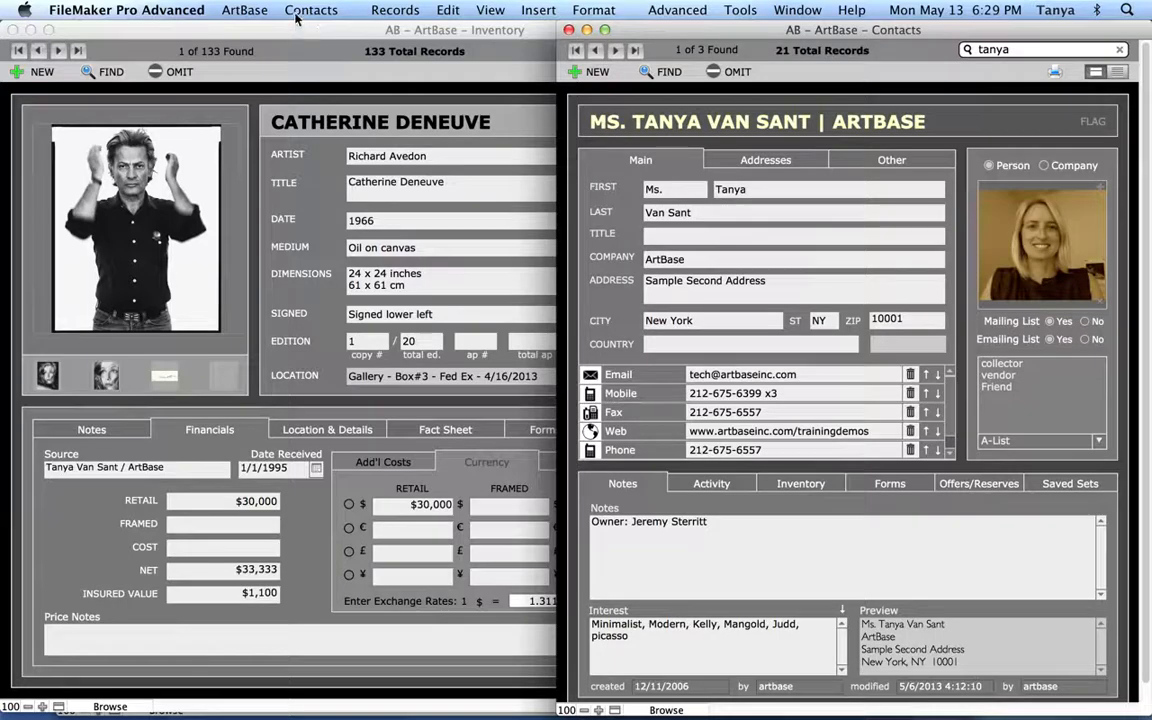
click(244, 10)
click(256, 235)
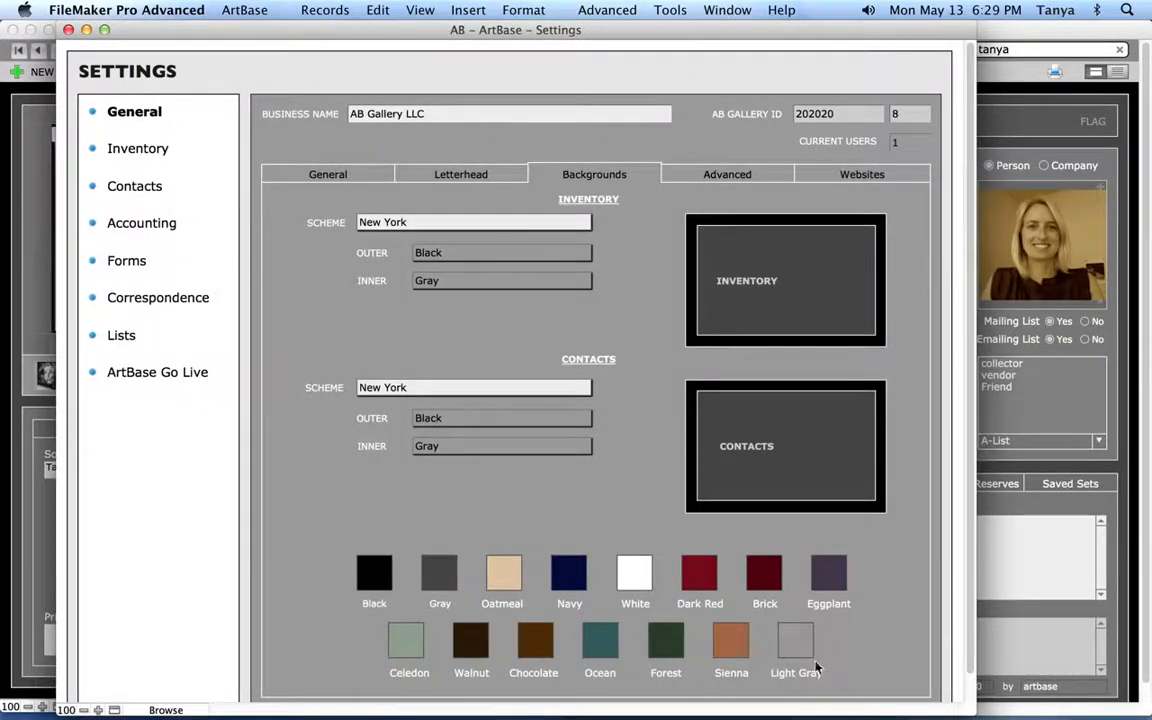
Compare the Advanced field labels with the Inventory record's Title field, then view Websites settings
click(752, 177)
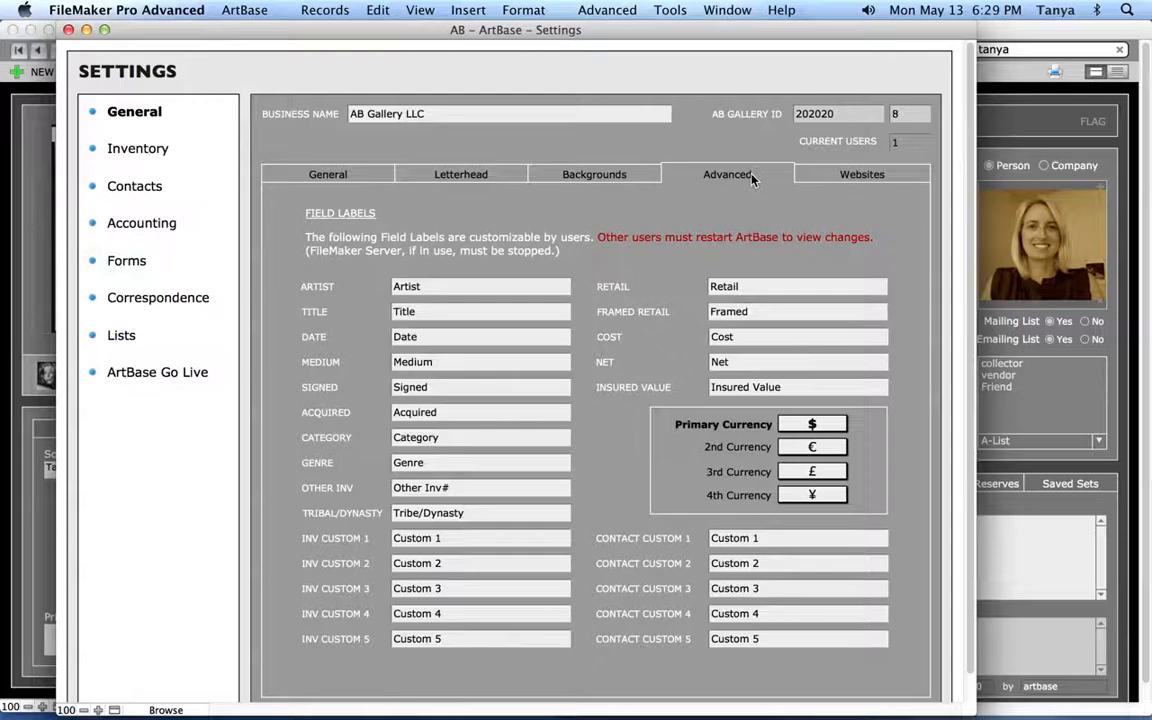
click(27, 265)
click(406, 311)
click(387, 316)
click(30, 318)
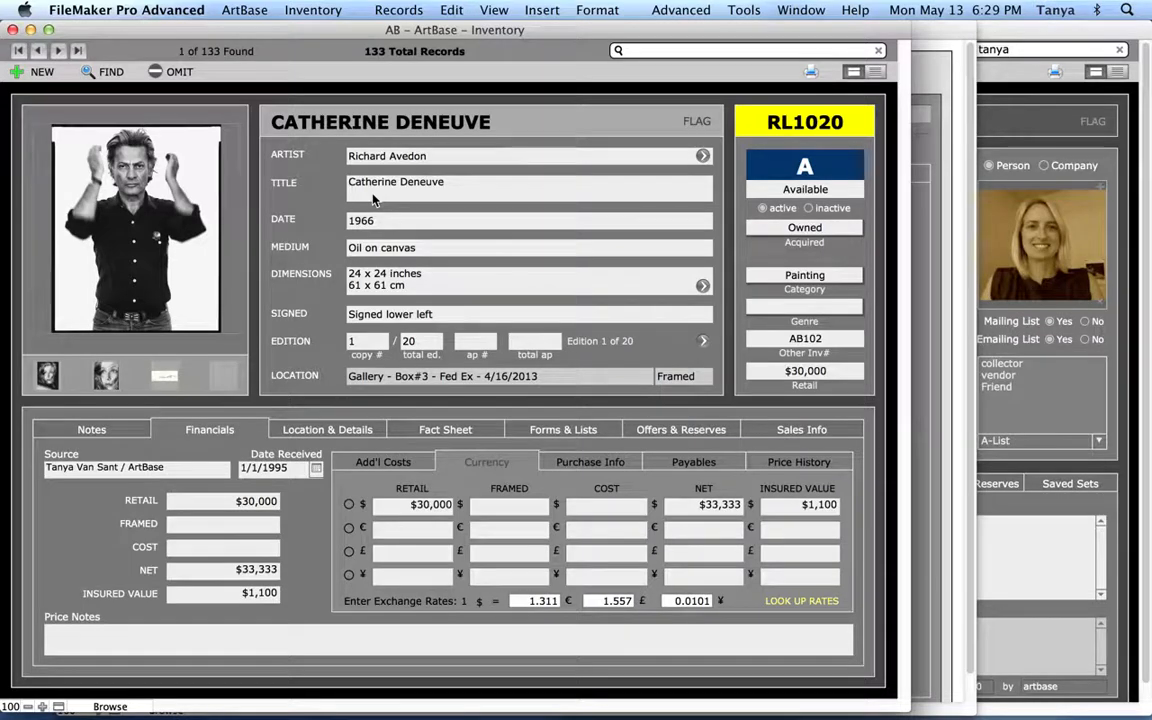
click(955, 277)
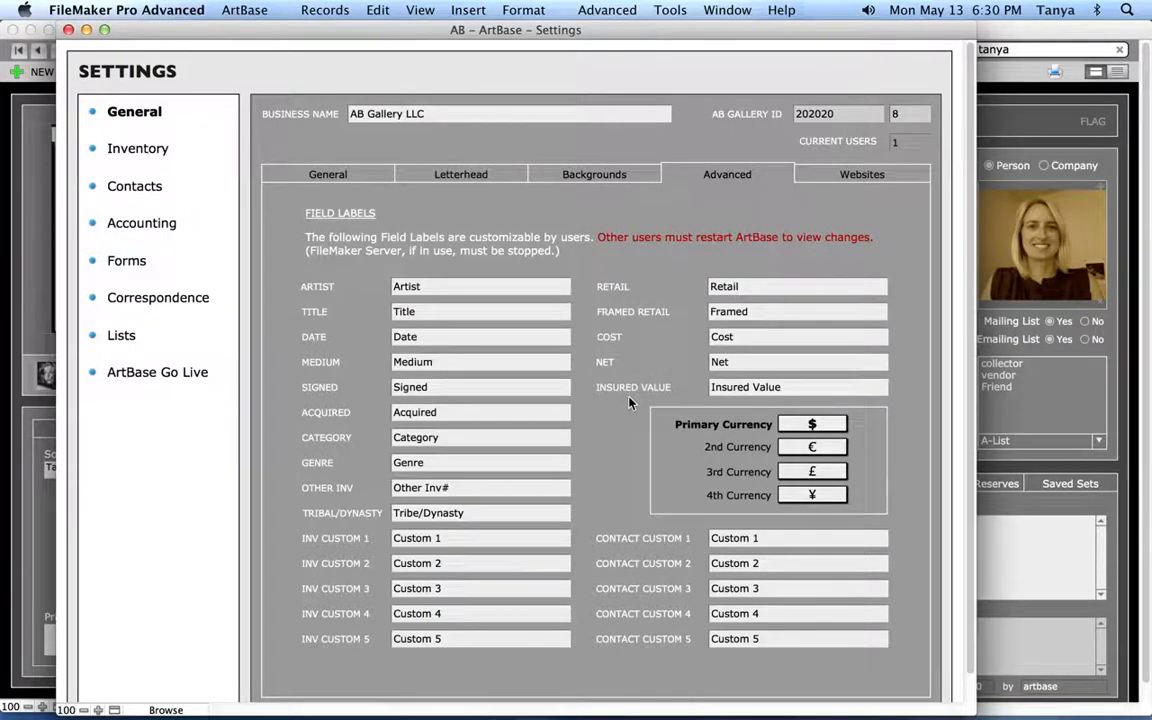
click(820, 179)
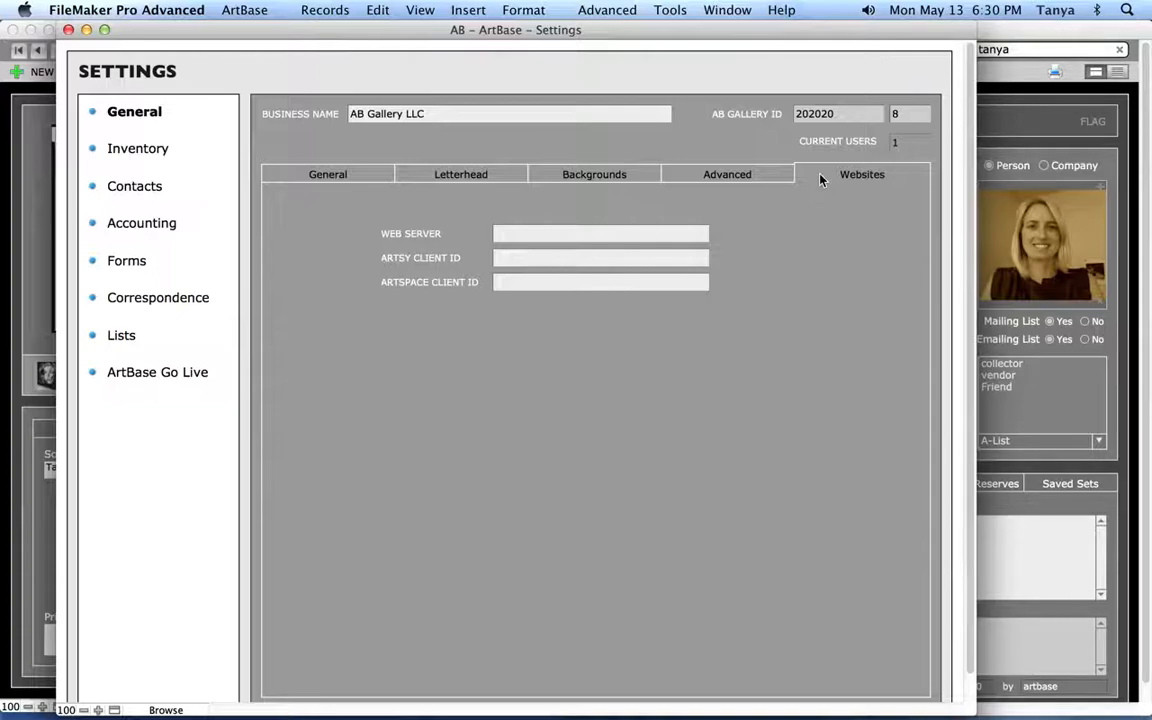
Return to the General page showing Gill Sans Light size 12 and US Letter paper
click(370, 180)
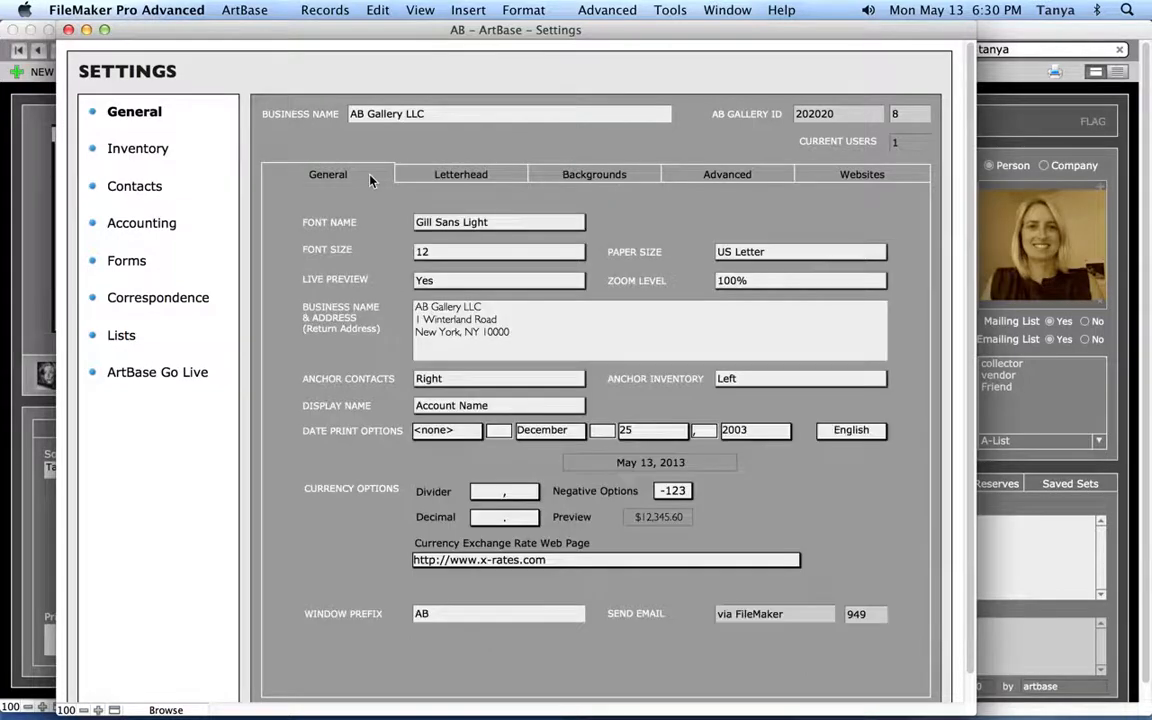